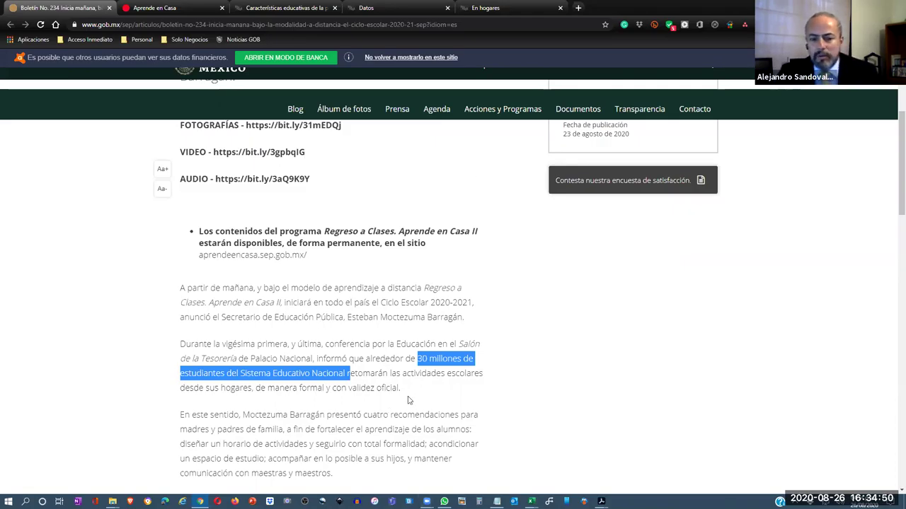
Step: Open the Aprende en Casa page and move its tab to the first place among the open browser tabs
left_click(165, 6)
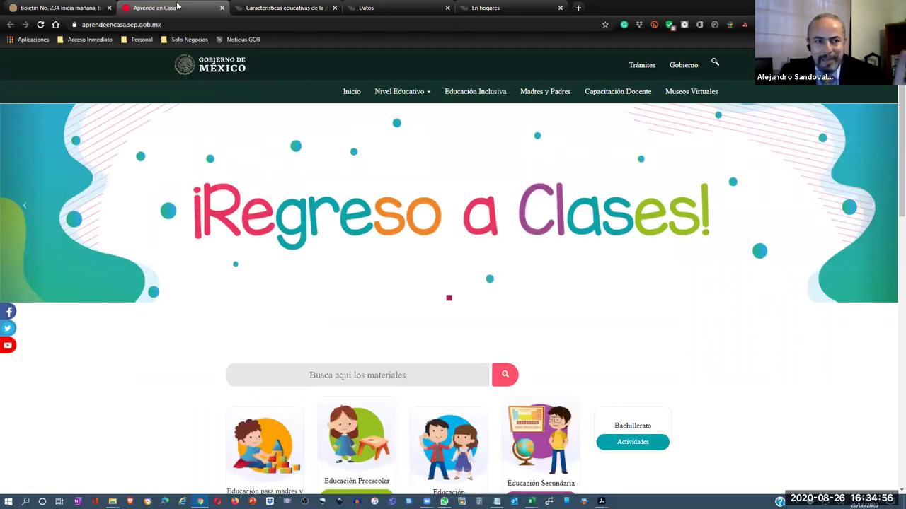
left_click_drag(177, 7, 35, 5)
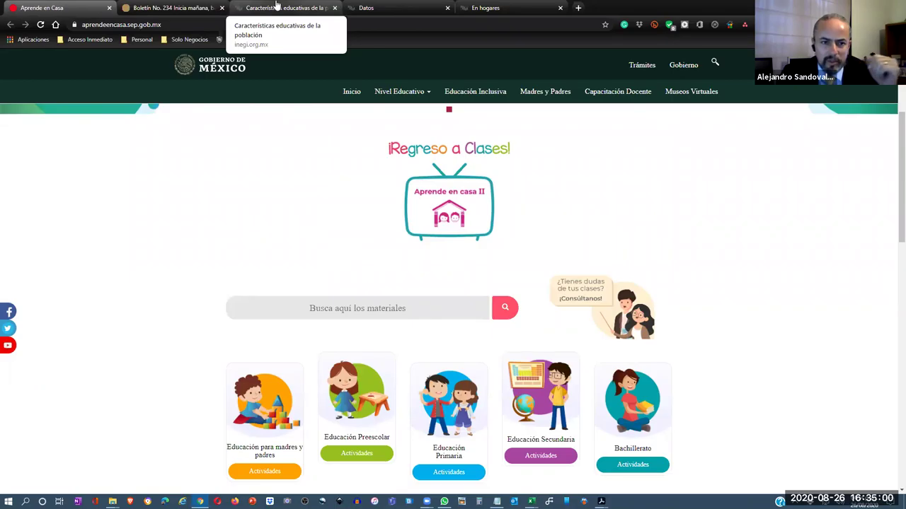
Step: Examine INEGI's chart of the percentage of the population aged 3 and over attending school, highlighting the age range in its title
left_click(276, 6)
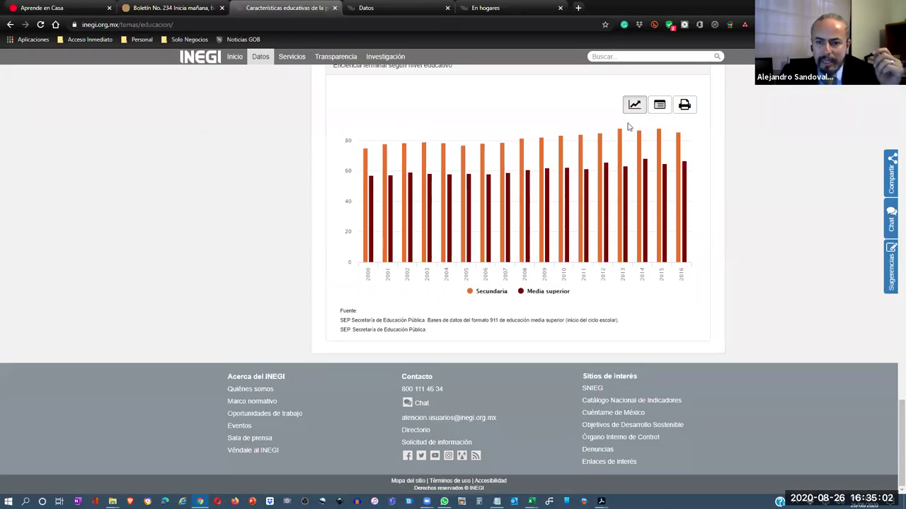
scroll(338, 208, "up", 10)
scroll(722, 325, "up", 10)
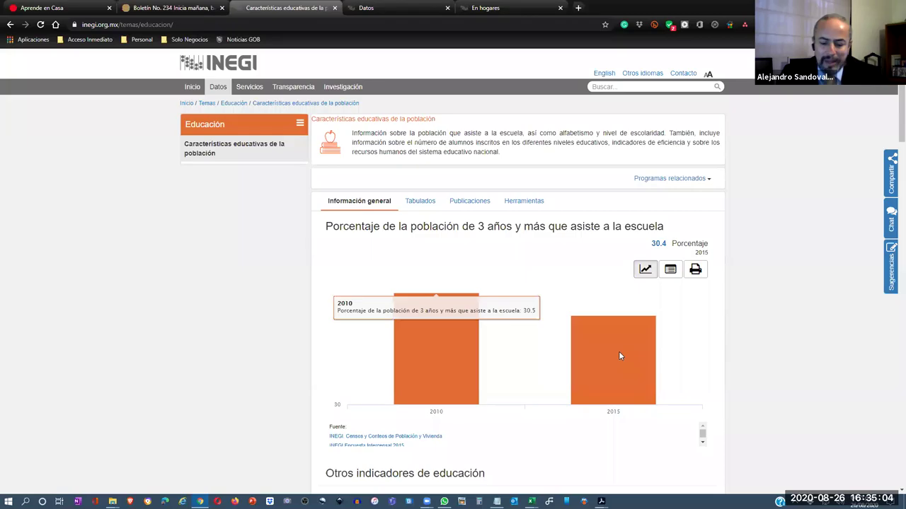
mouse_move(618, 351)
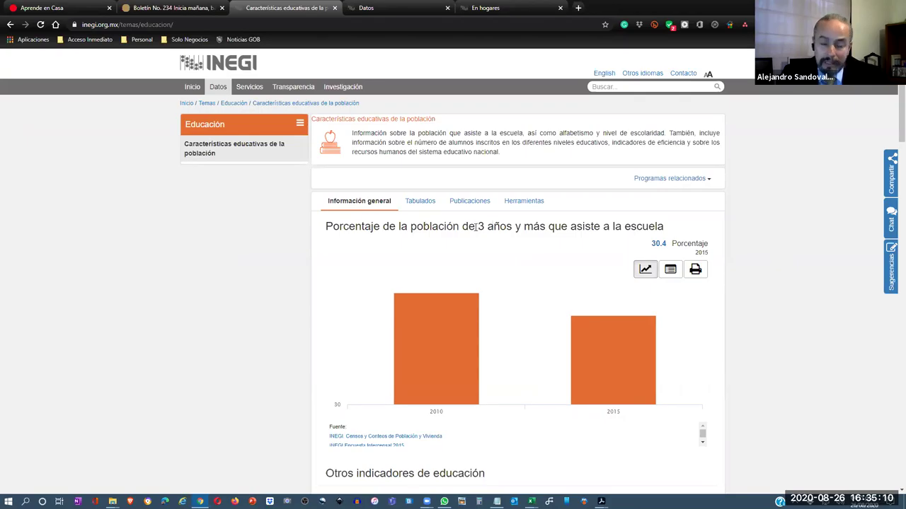
left_click_drag(478, 227, 554, 226)
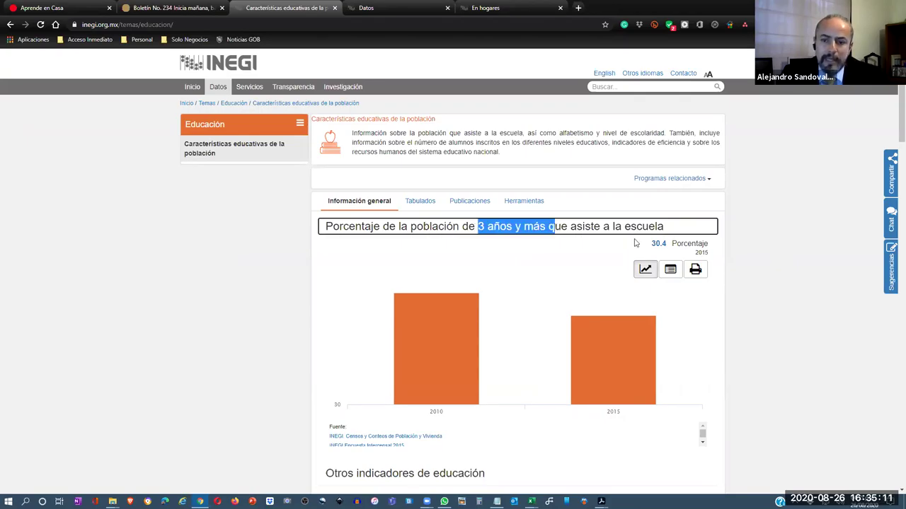
left_click(781, 277)
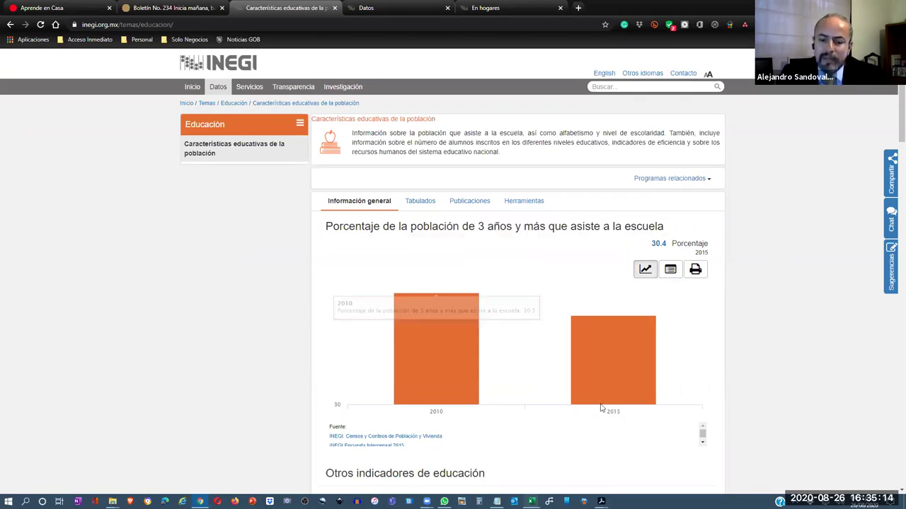
Step: Switch to the TD_ENDUTIH_HIST_VA workbook in Excel and review the Población figures for Nacional and CJS
mouse_move(530, 501)
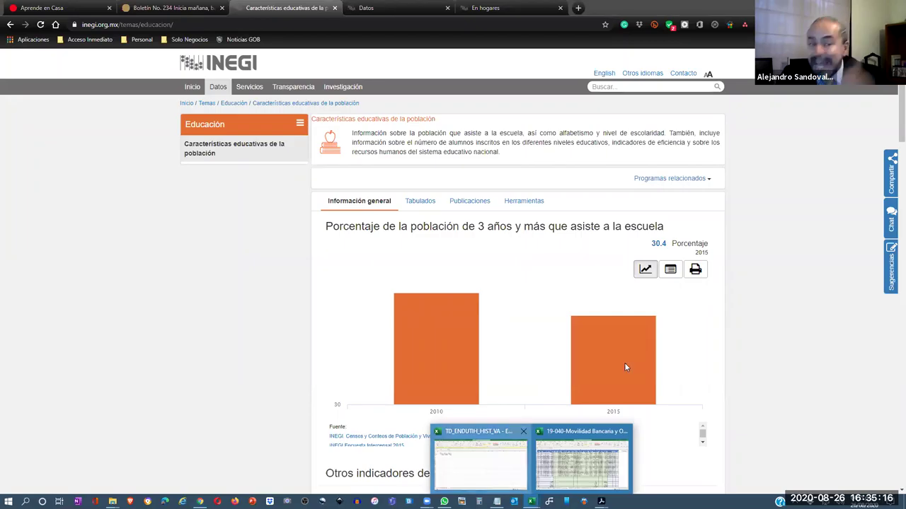
left_click(448, 476)
scroll(150, 247, "up", 3)
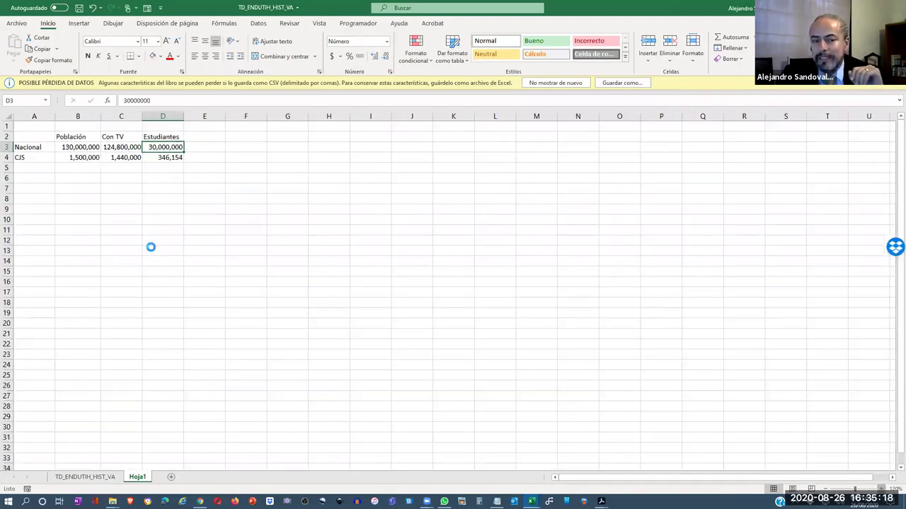
double_click(168, 114)
left_click(90, 155)
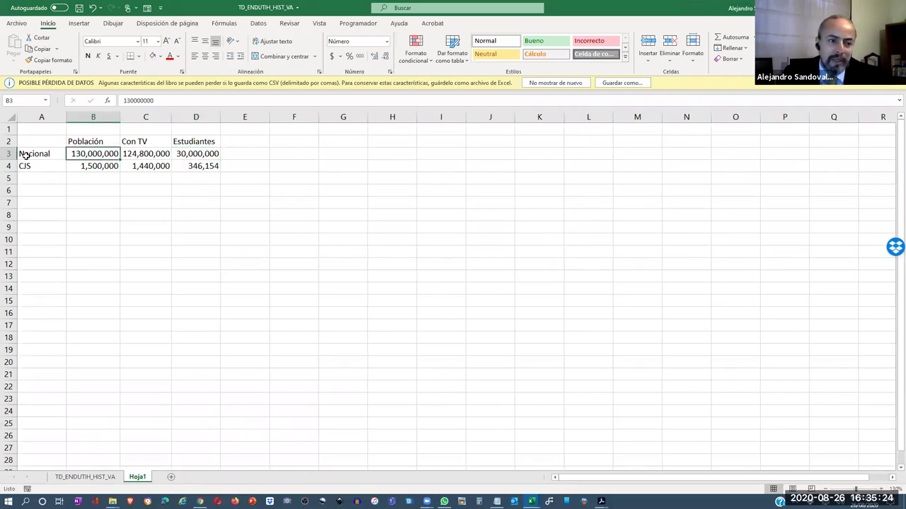
left_click(103, 166)
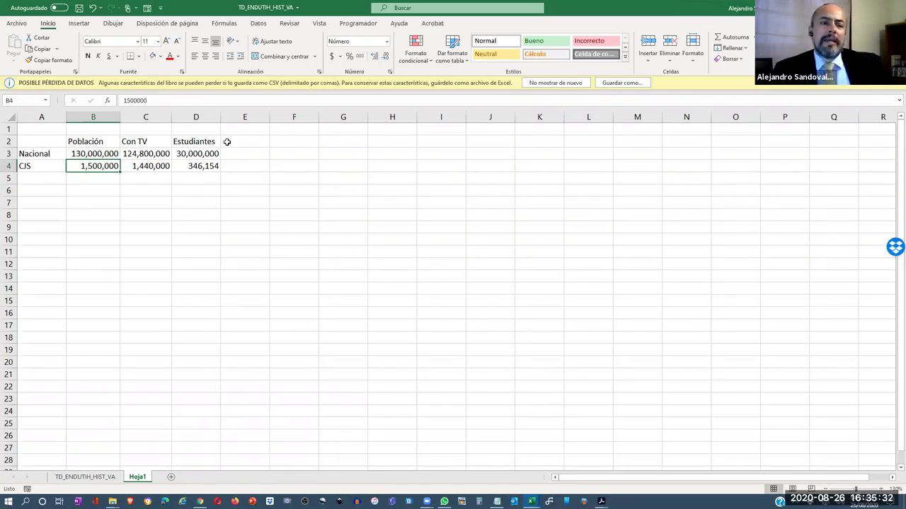
Step: Shade the Estudiantes heading and its two values in D2:D4 light orange
left_click_drag(196, 139, 197, 167)
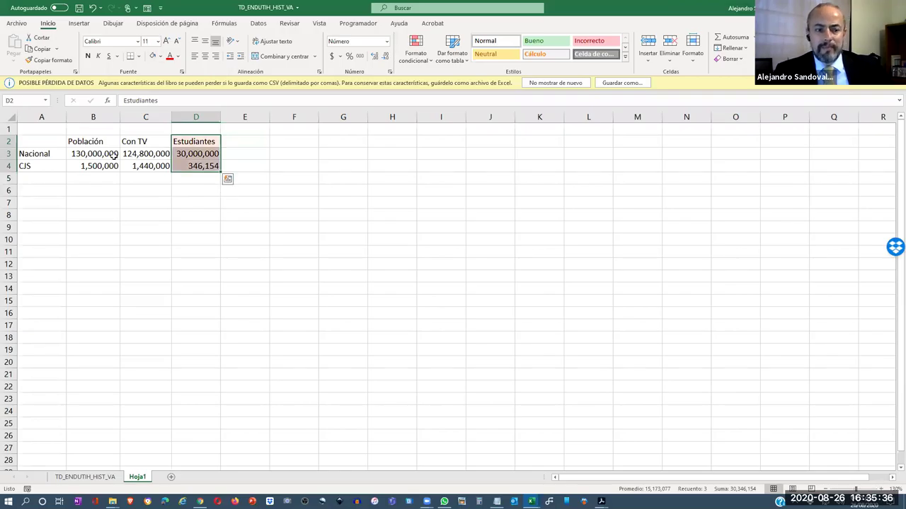
key("Down")
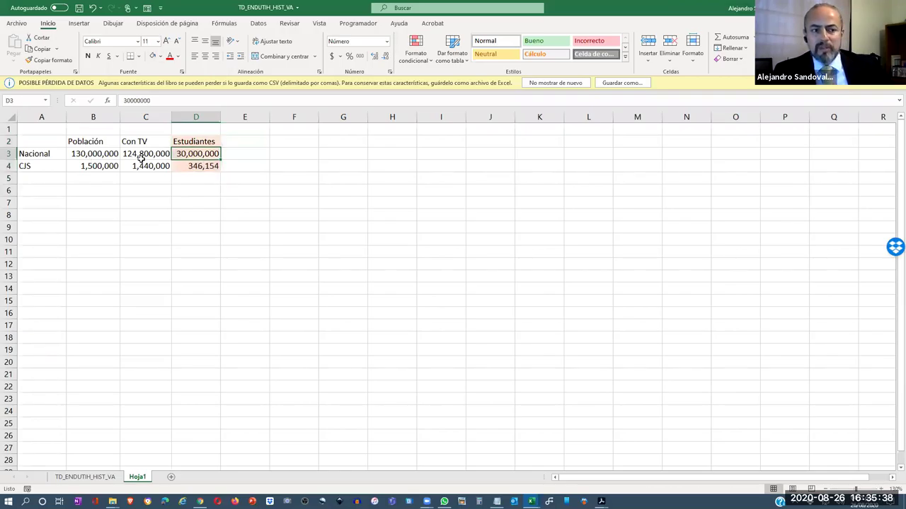
Step: Review the Estudiantes and Población cells for Nacional and CJS, including the CJS student estimate and the national Con TV formula
left_click(213, 166)
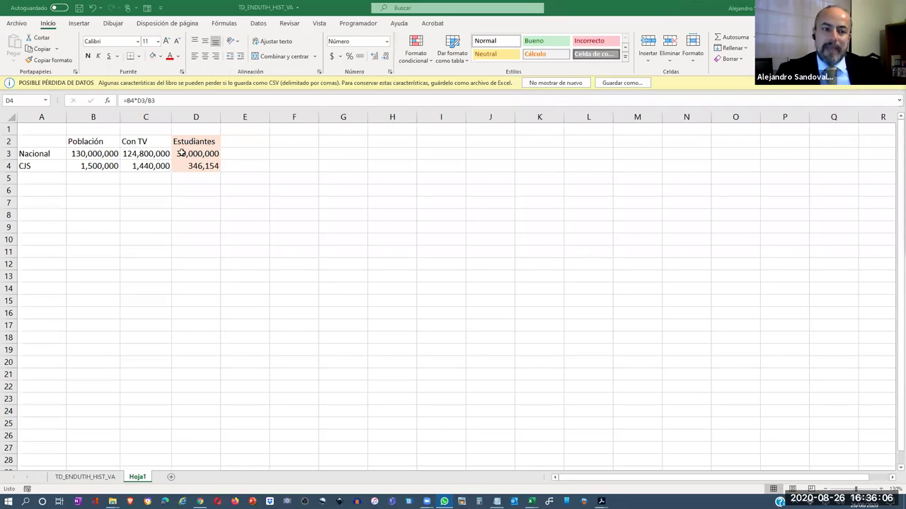
left_click(189, 153)
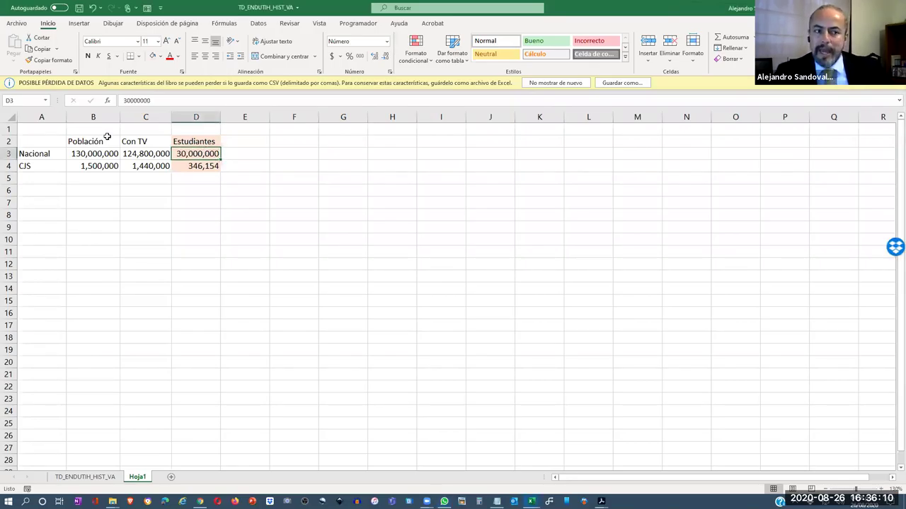
left_click(93, 154)
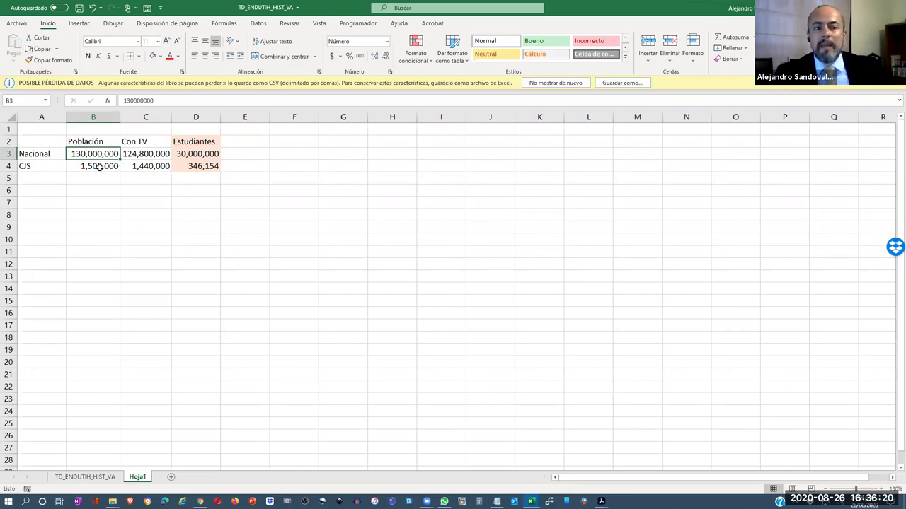
key("Down")
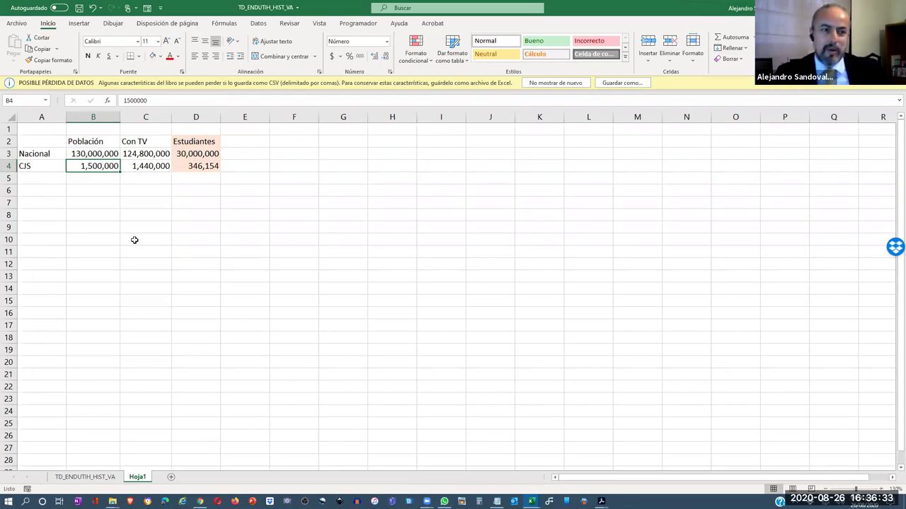
left_click(211, 165)
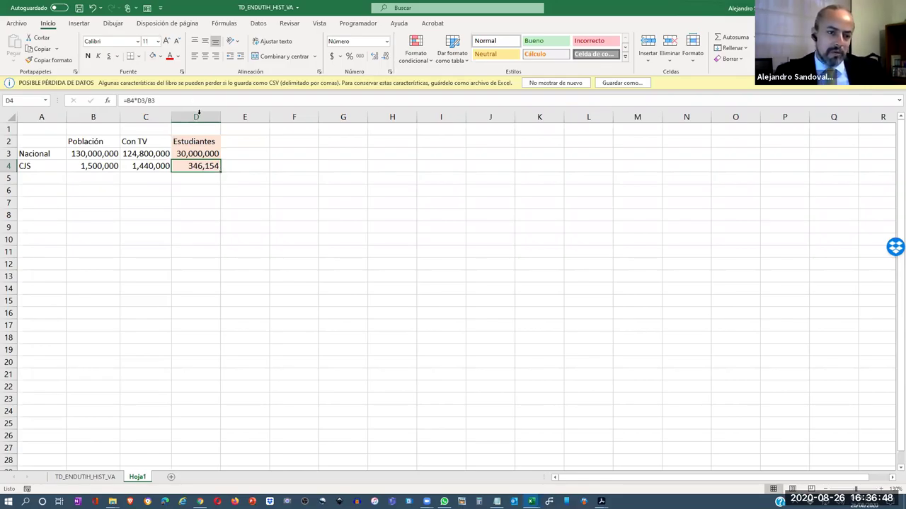
key("ctrl+space")
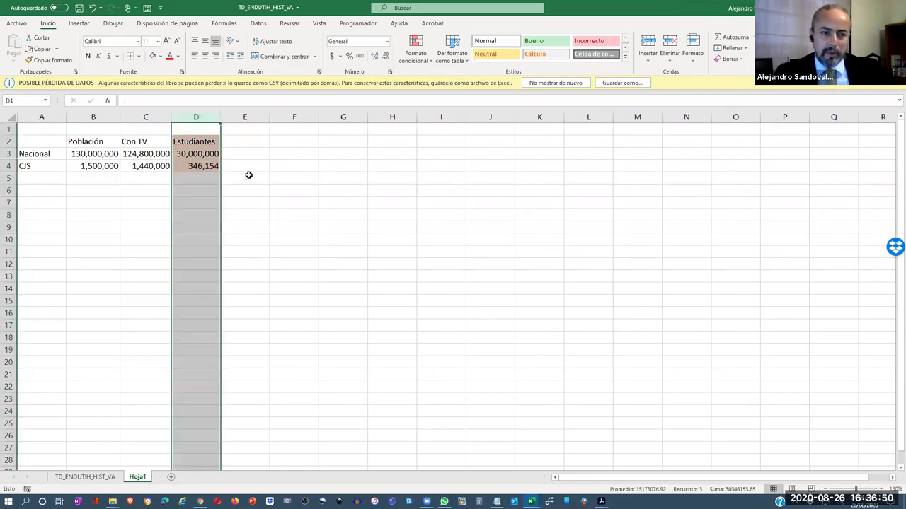
left_click(160, 155)
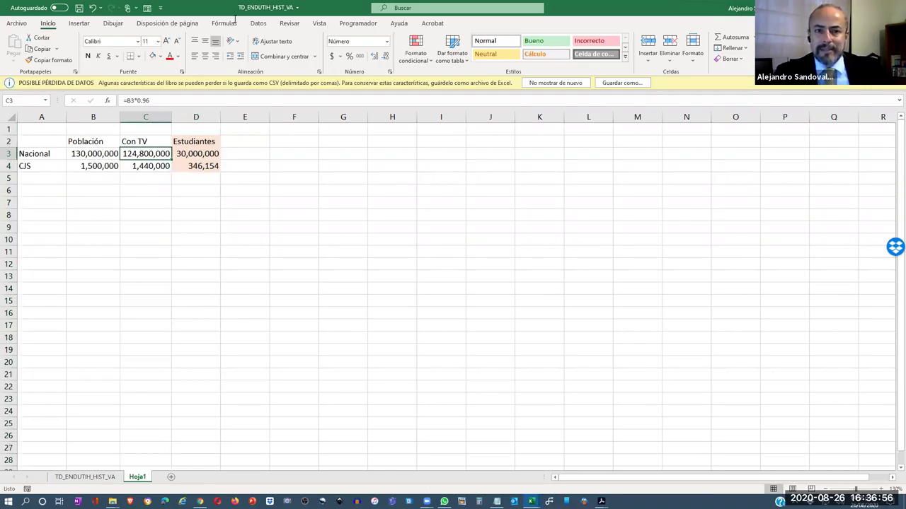
Step: Switch to INEGI's En hogares page in the browser and highlight the Disponibilidad y Uso de TIC indicator table
key("alt+Tab")
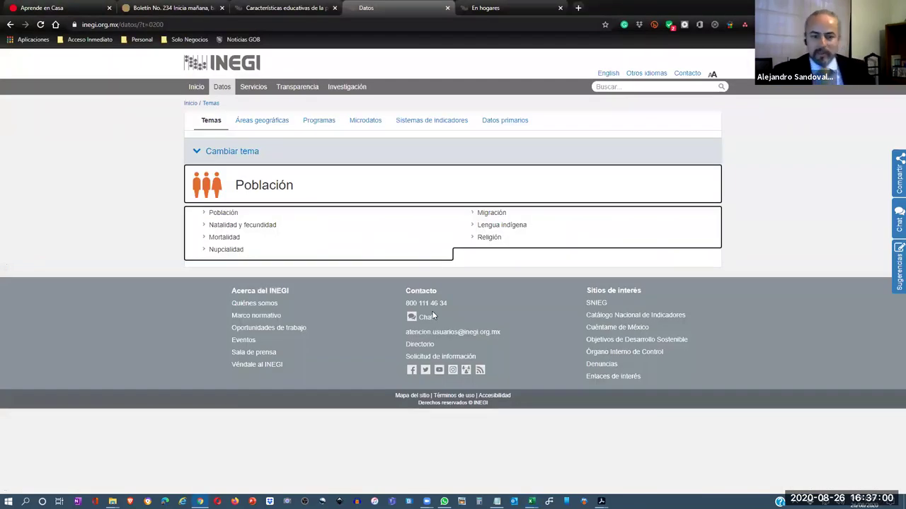
key("ctrl+Tab")
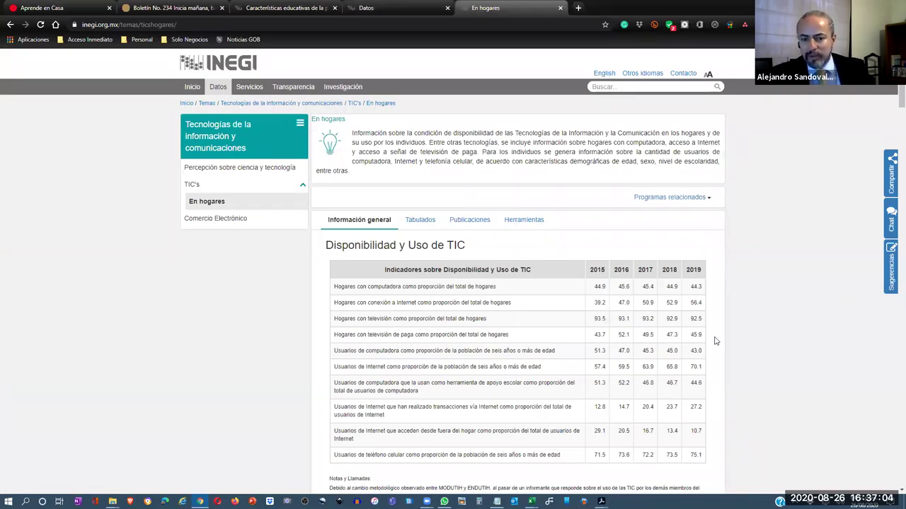
scroll(714, 341, "down", 2)
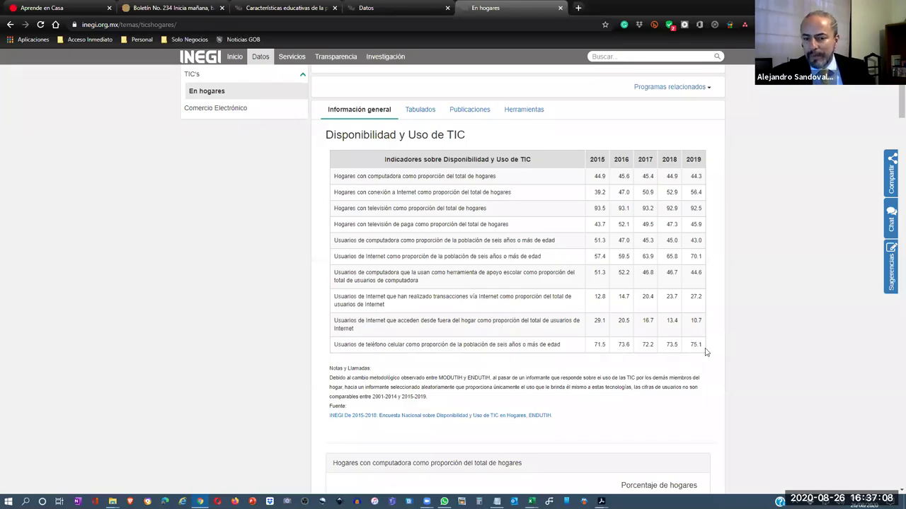
left_click_drag(383, 215, 560, 283)
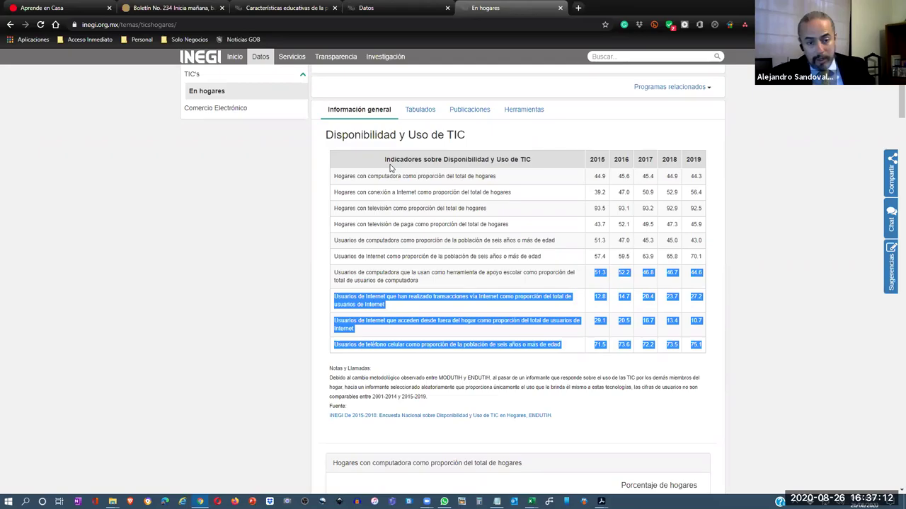
left_click_drag(386, 160, 711, 352)
left_click(711, 352)
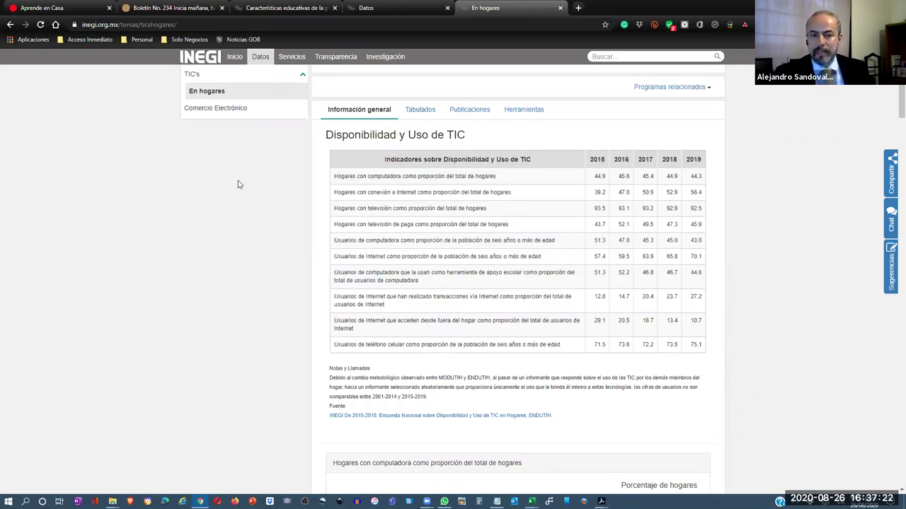
Step: Examine the 2019 proportions of households with a computer, an Internet connection and a television, highlighting each value
left_click_drag(498, 177, 595, 181)
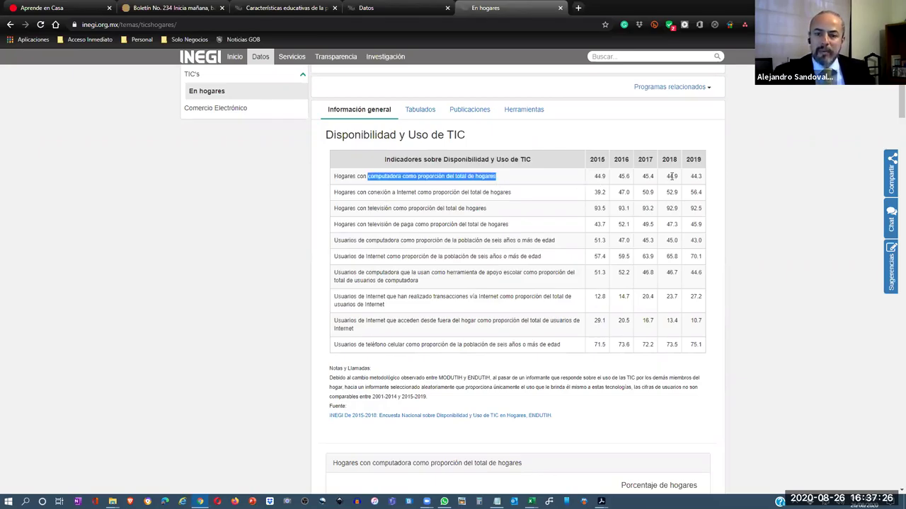
left_click_drag(708, 179, 697, 178)
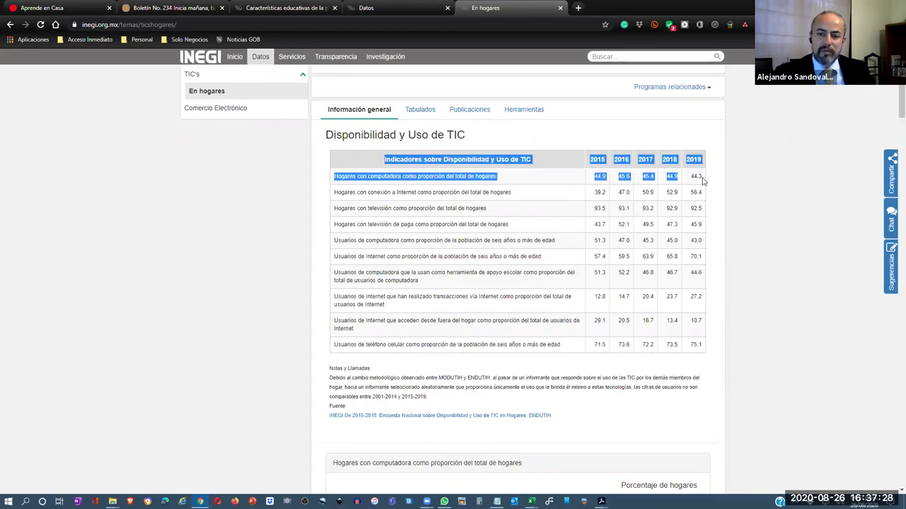
double_click(696, 176)
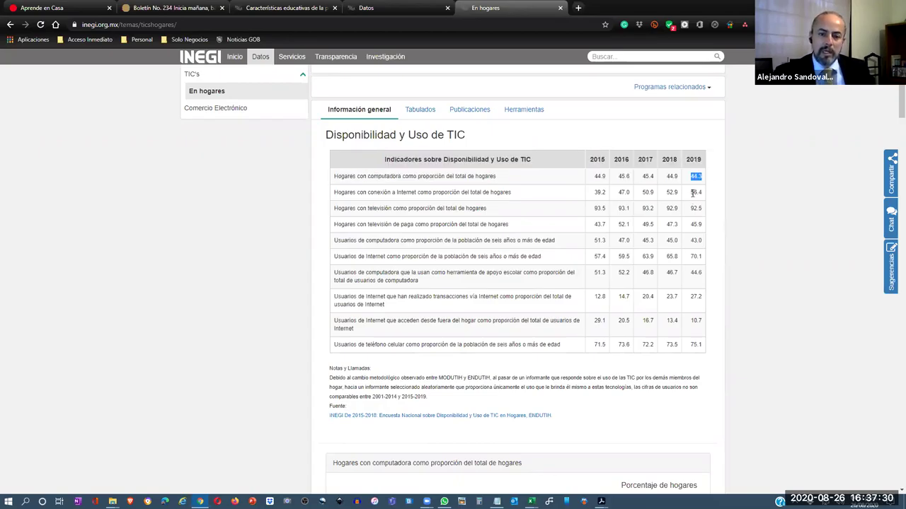
left_click_drag(711, 196, 697, 193)
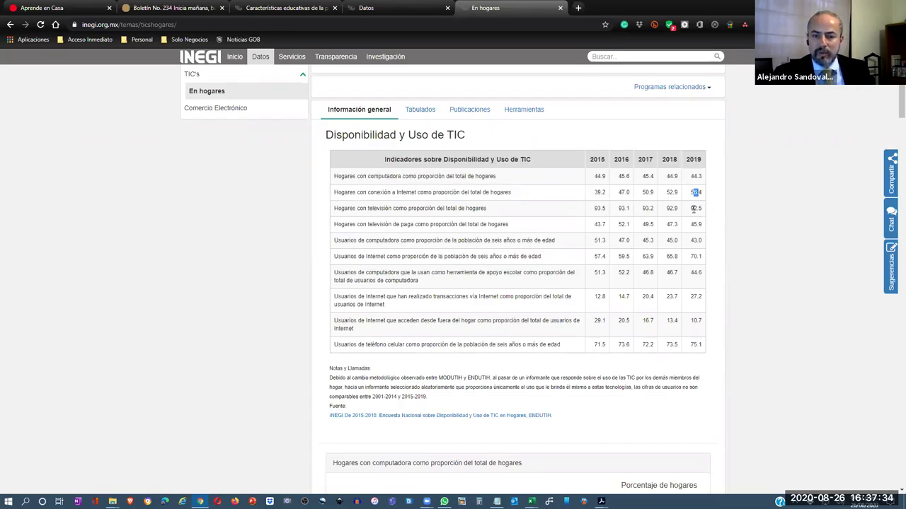
left_click_drag(688, 211, 704, 212)
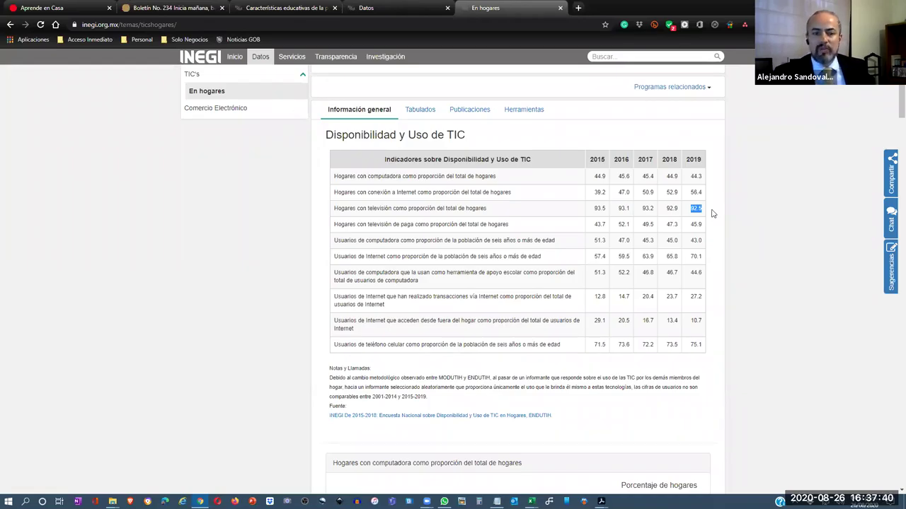
Step: Switch back to the Excel workbook and change the national Con TV formula in C3 to =B3*0.925
key("alt+Tab")
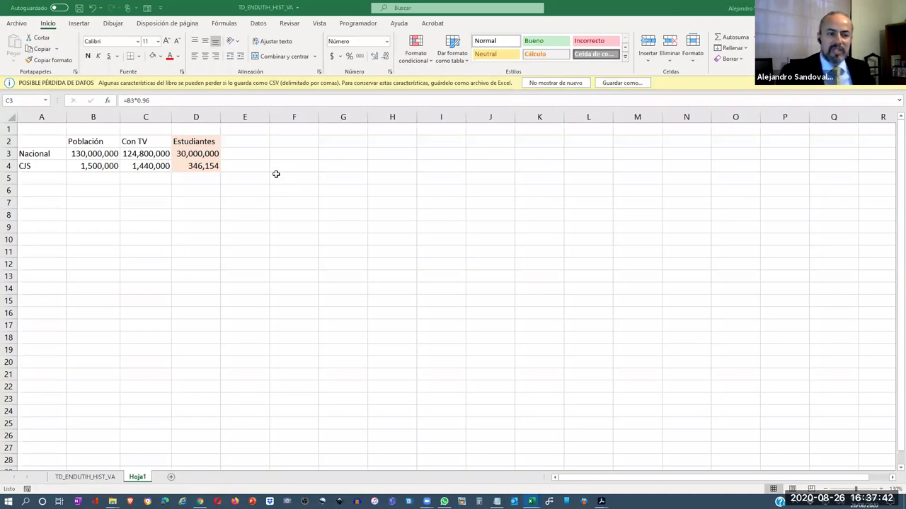
key("F2")
key("shift+Left")
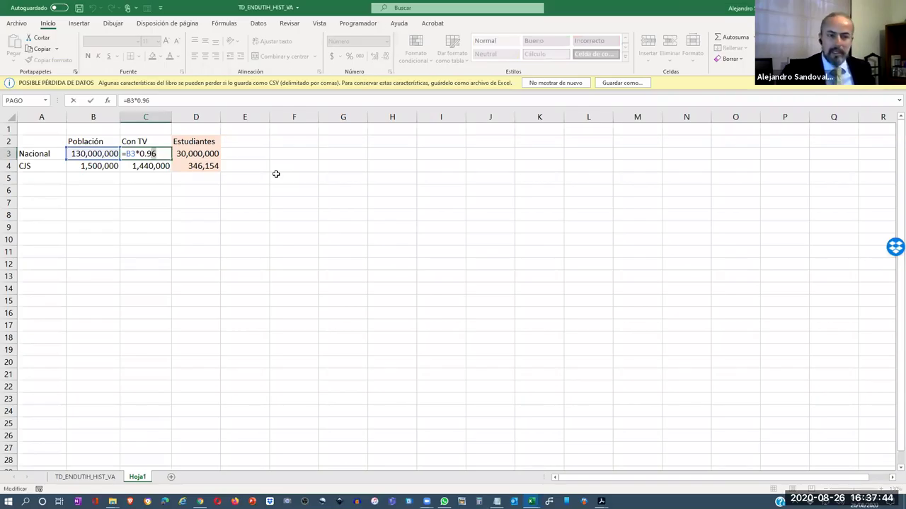
type("25")
key("ctrl+Return")
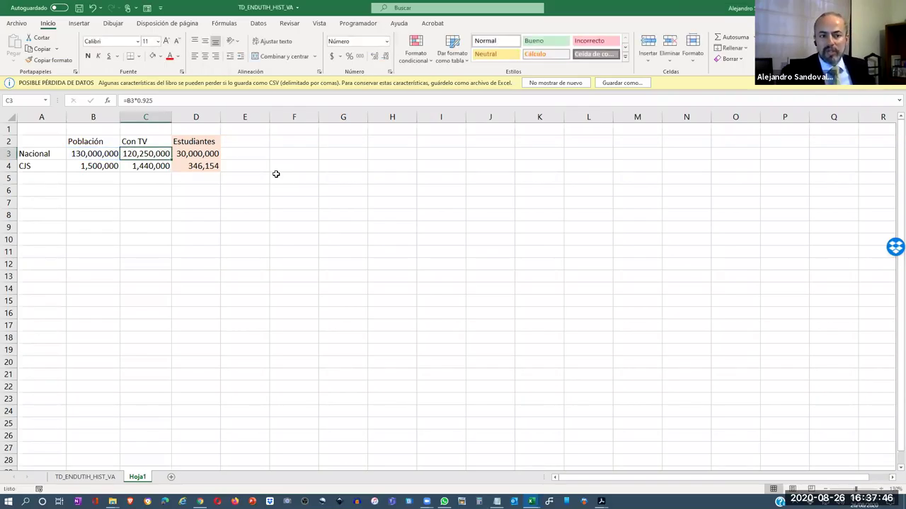
Step: Copy the national Con TV formula to the CJS row in C4 and select the national Estudiantes value
key("ctrl+c")
key("Down")
key("ctrl+v")
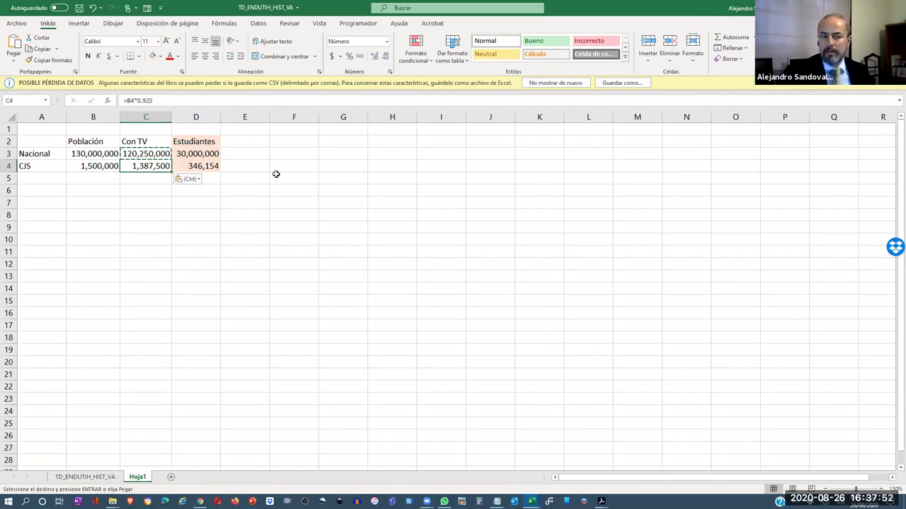
key("Up")
key("Right")
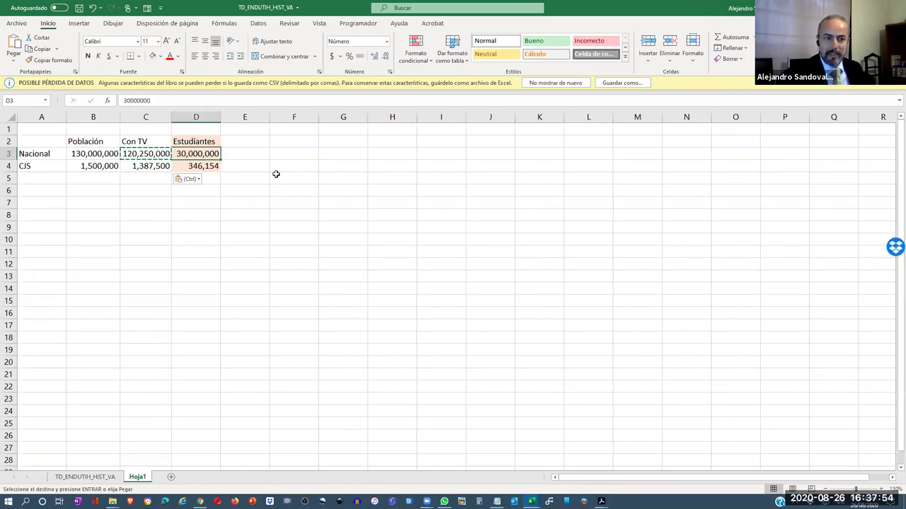
Step: Insert an entire blank column between Con TV and Estudiantes
key("Escape")
key("Down")
key("Right")
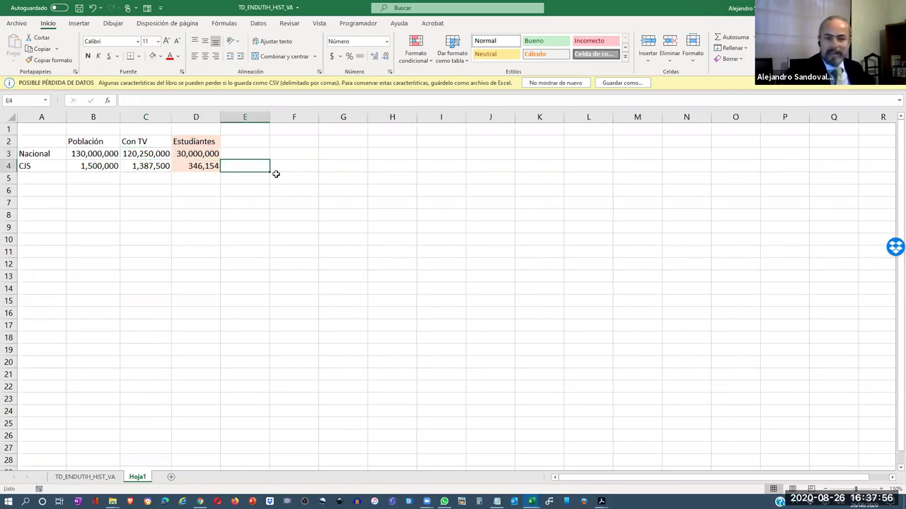
key("Left")
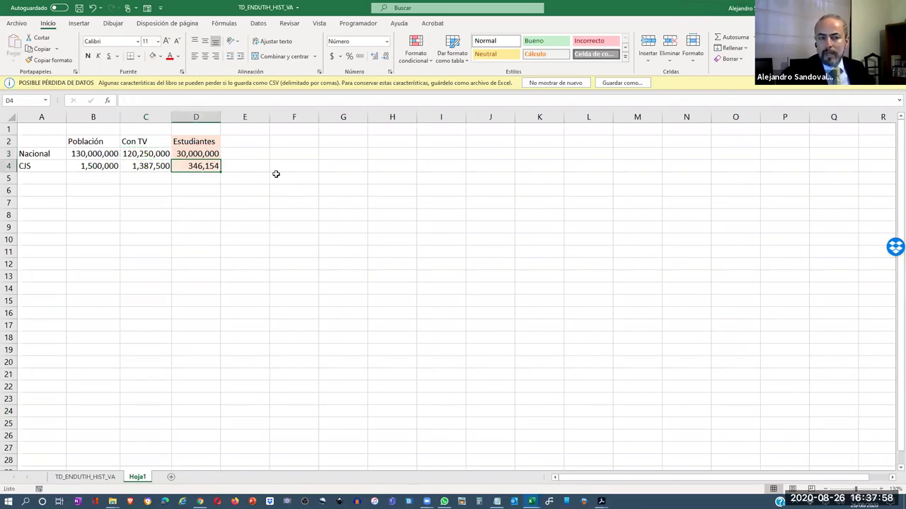
key("Right")
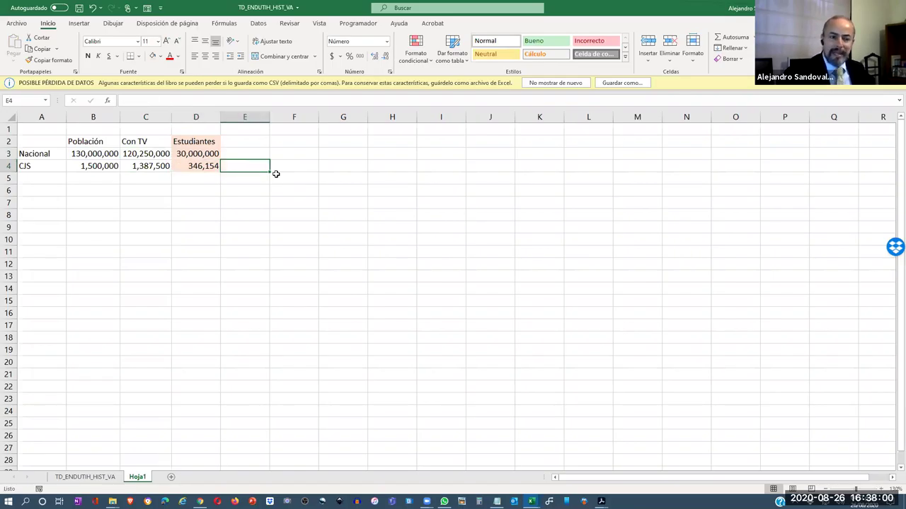
key("Left")
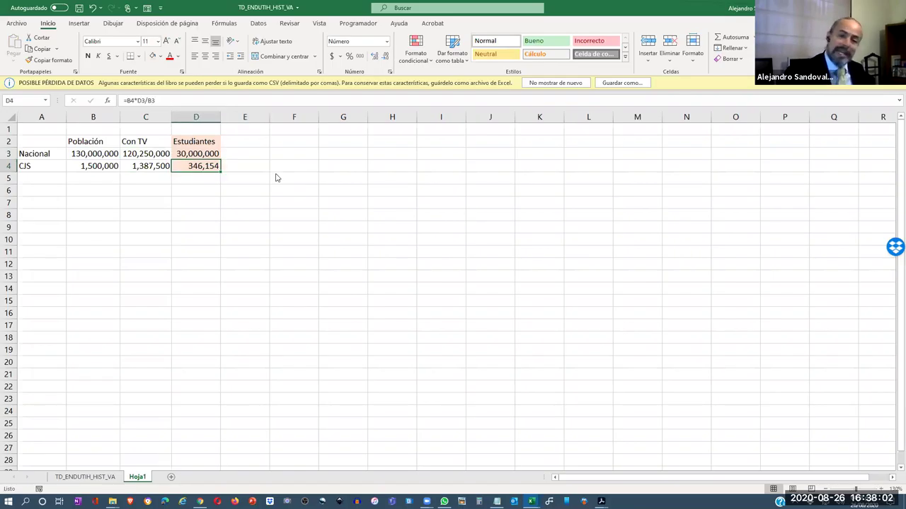
key("ctrl+shift+plus")
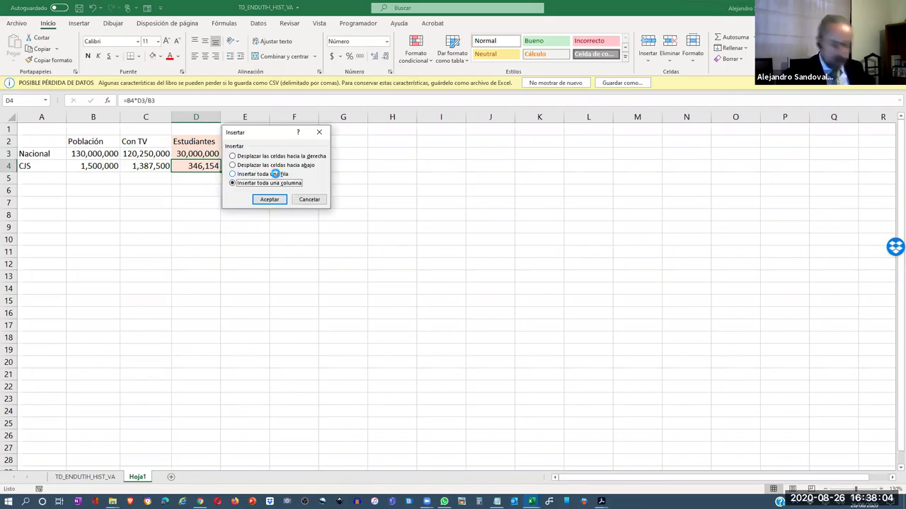
key("Return")
Step: Enter =B4-C4 in D4 for the CJS row and copy the formula up to the national row in D3
type("=")
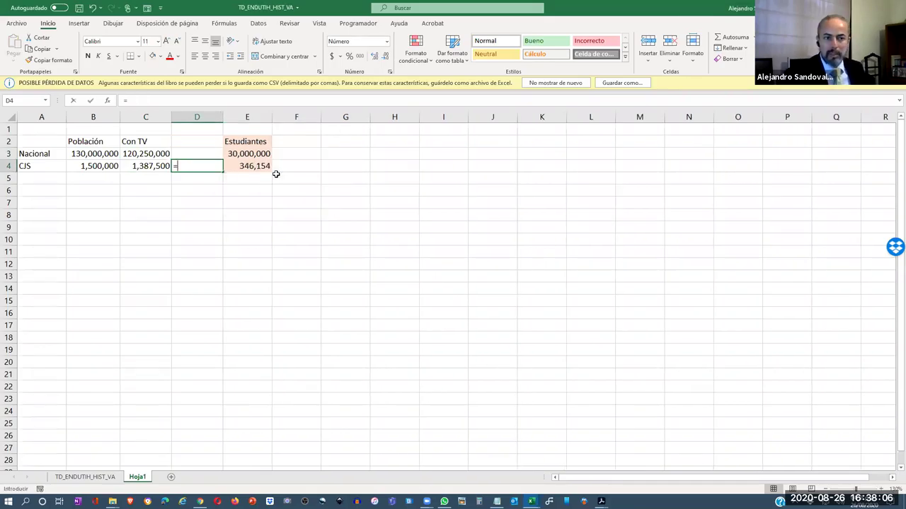
key("Left")
key("Left")
type("-")
key("Left")
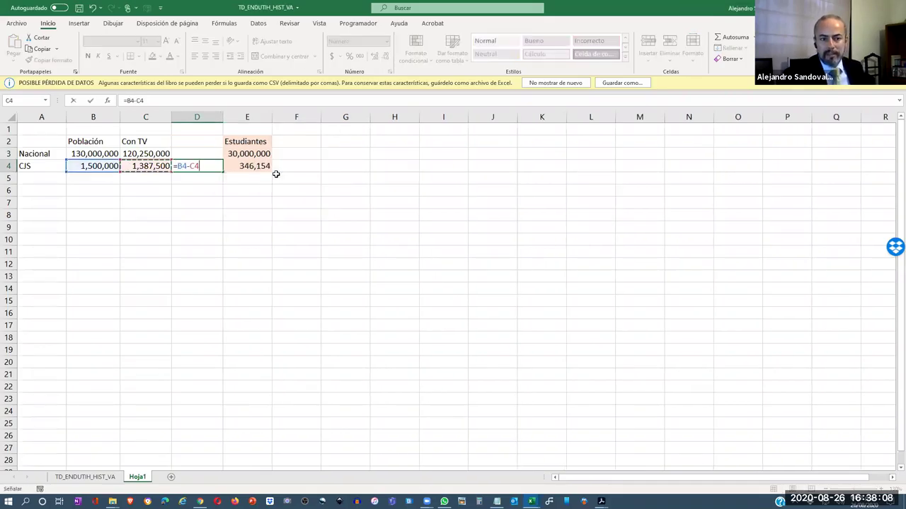
key("ctrl+Return")
key("ctrl+c")
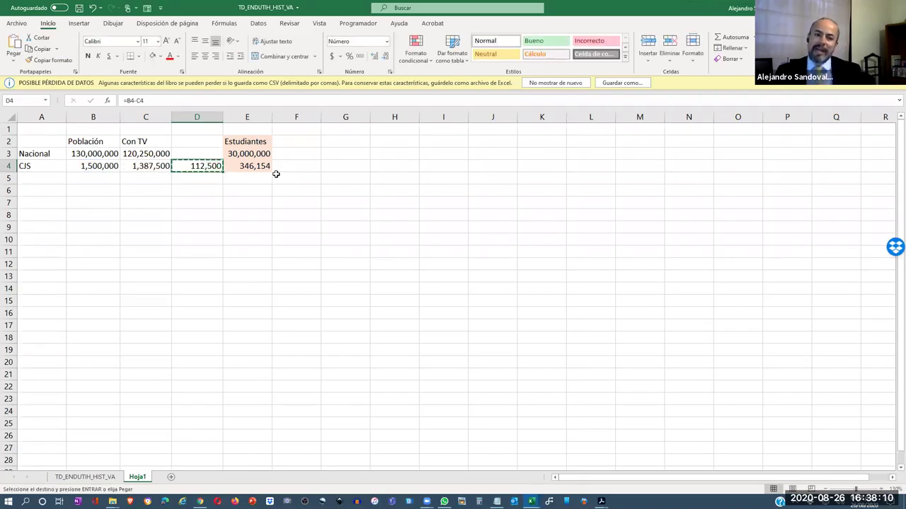
key("Up")
key("Return")
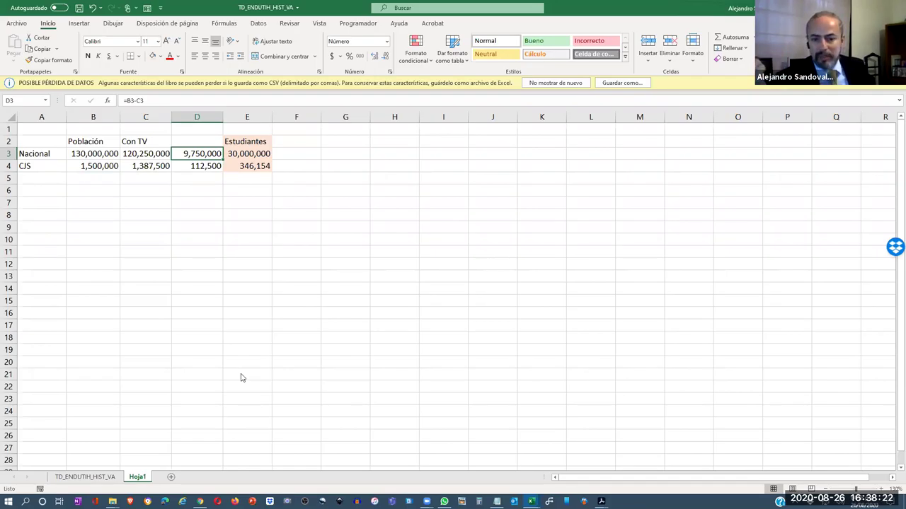
Step: Switch to INEGI's En hogares page in the browser and highlight the households-with-television indicator and its 2019 value
key("alt+Tab")
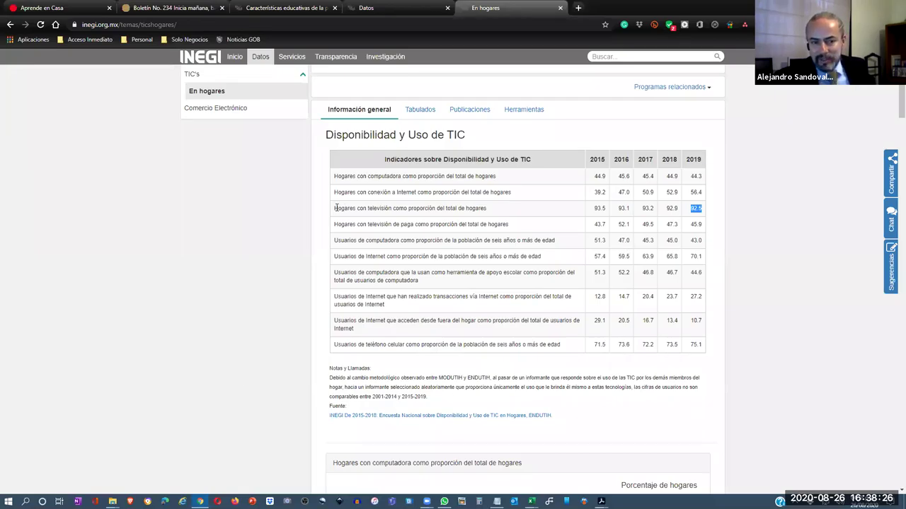
triple_click(536, 213)
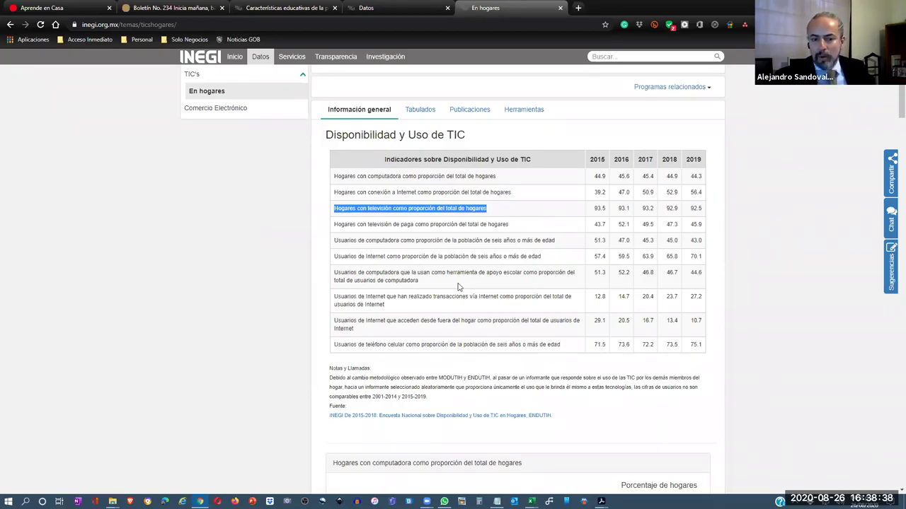
double_click(693, 210)
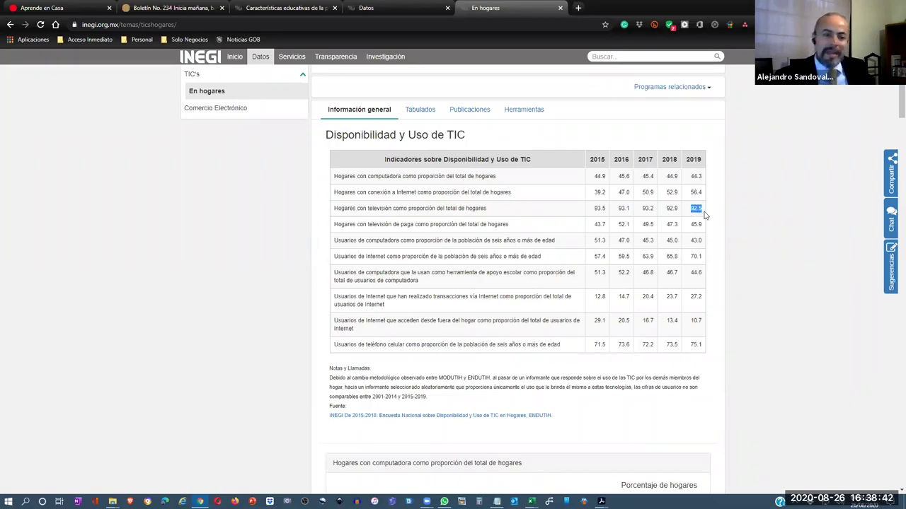
Step: Switch back to the Excel workbook, head column D with Sin TV in D2, and select F4
key("alt+Tab")
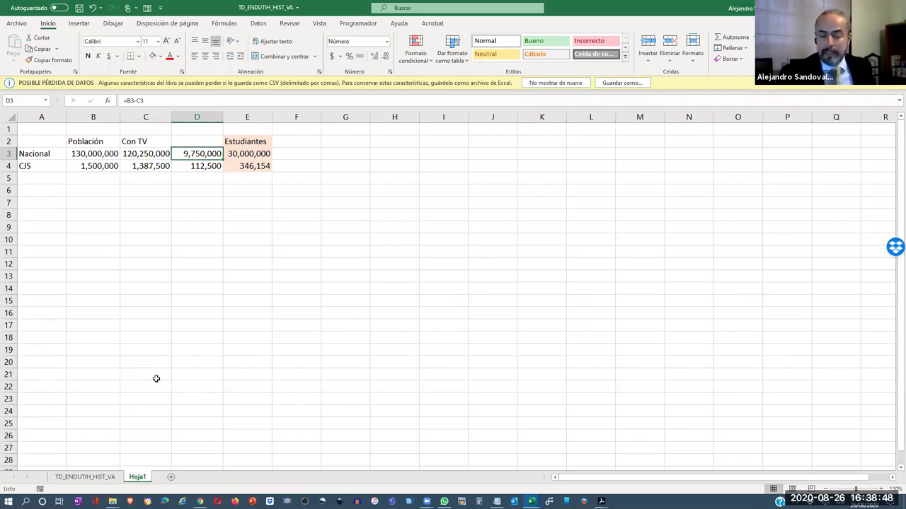
key("Up")
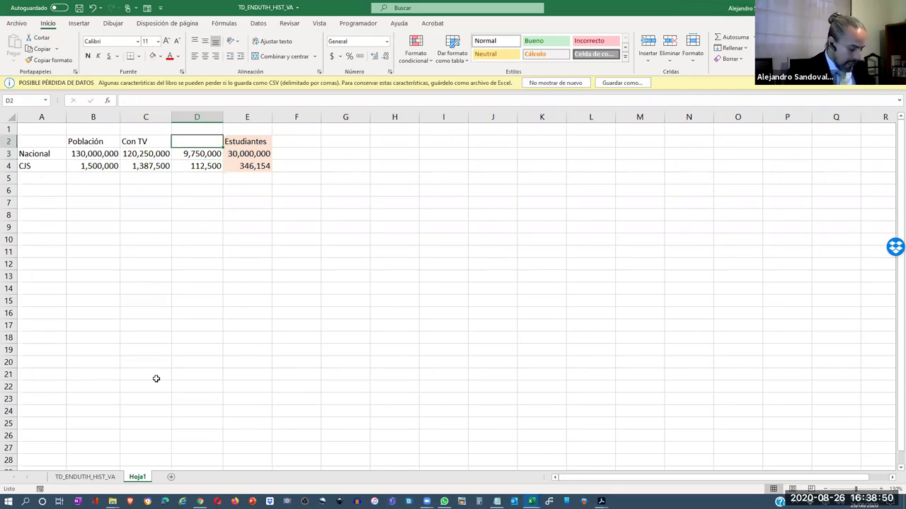
type("Sin TV")
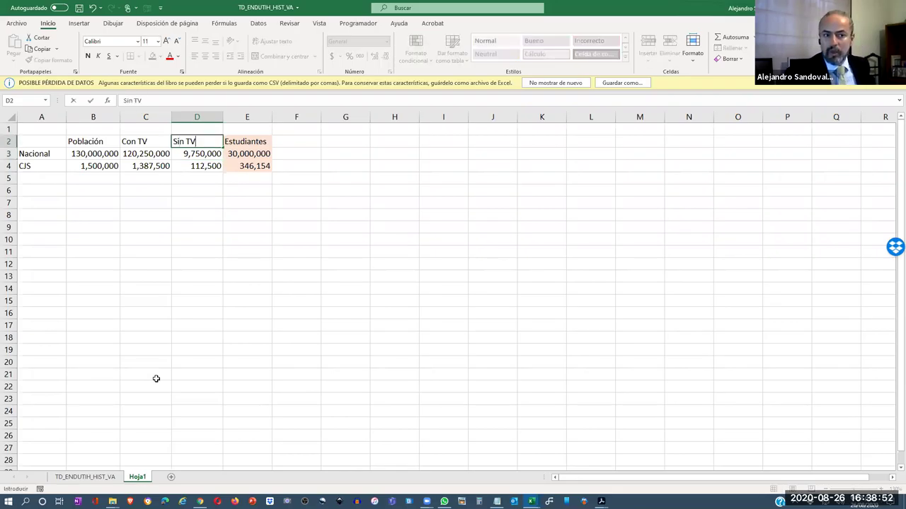
key("Return")
key("Right")
key("Down")
key("Right")
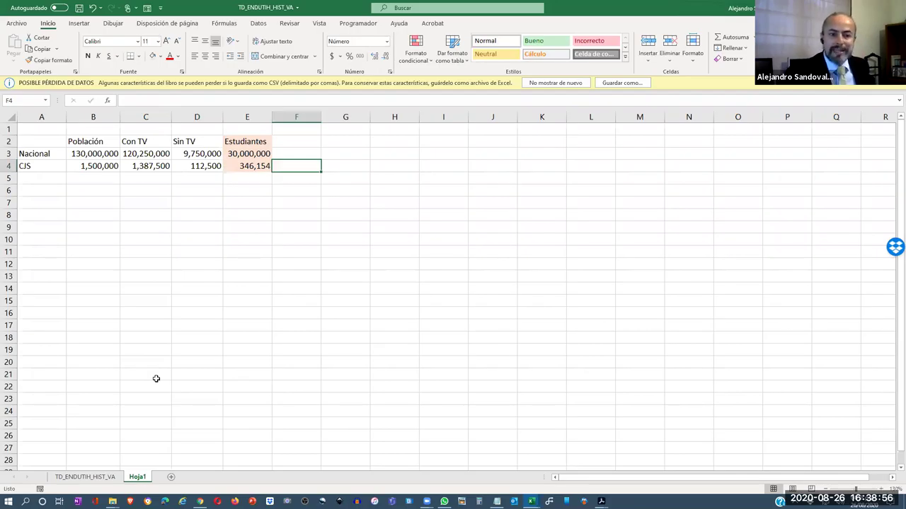
type("=")
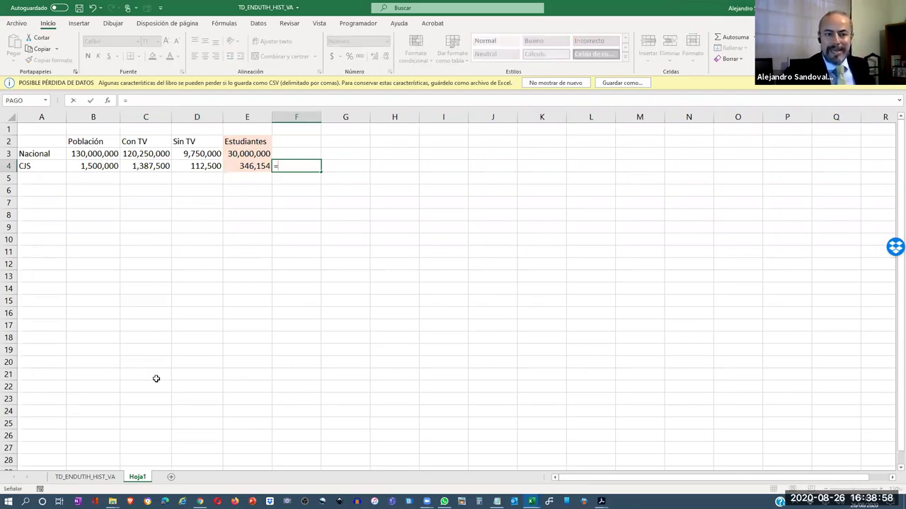
key("Left")
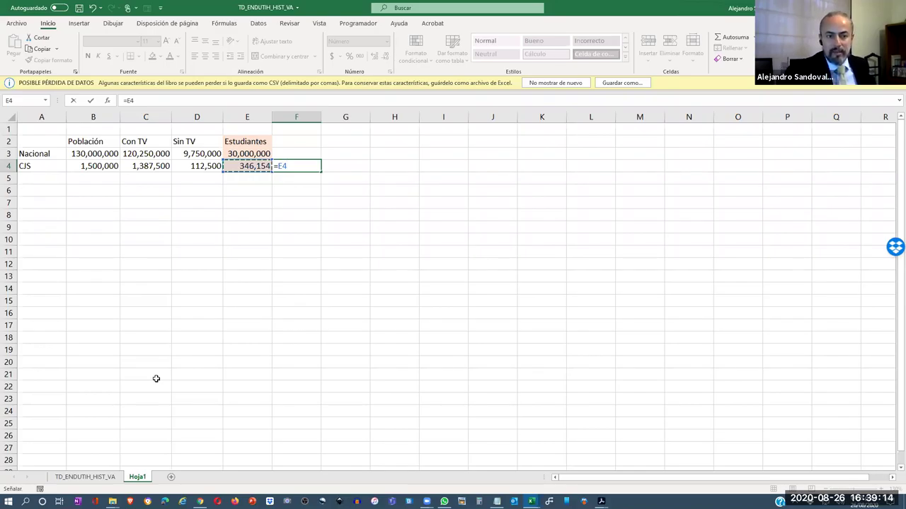
key("Left")
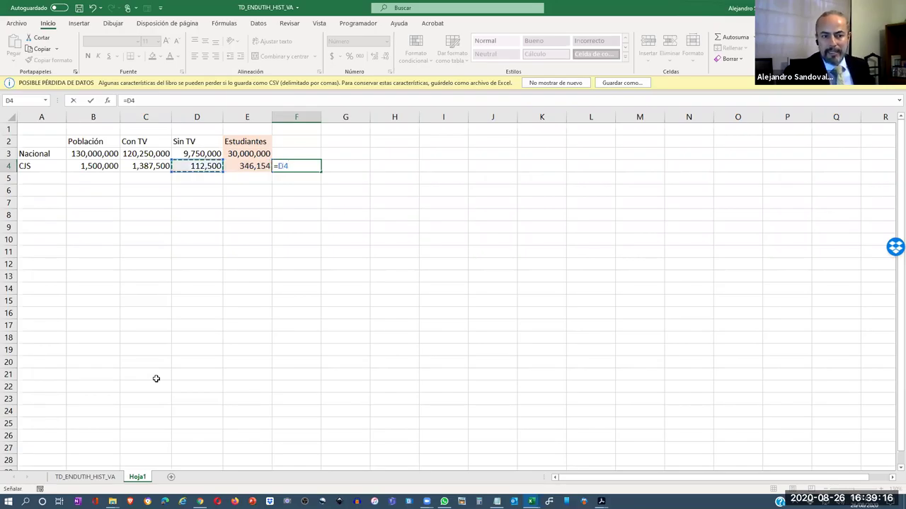
type("*")
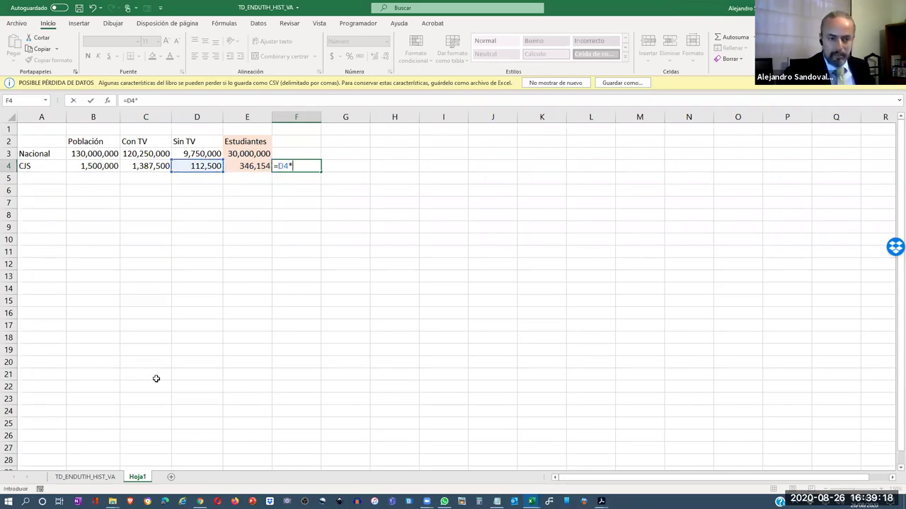
key("Left")
type("/")
key("Left")
key("Left")
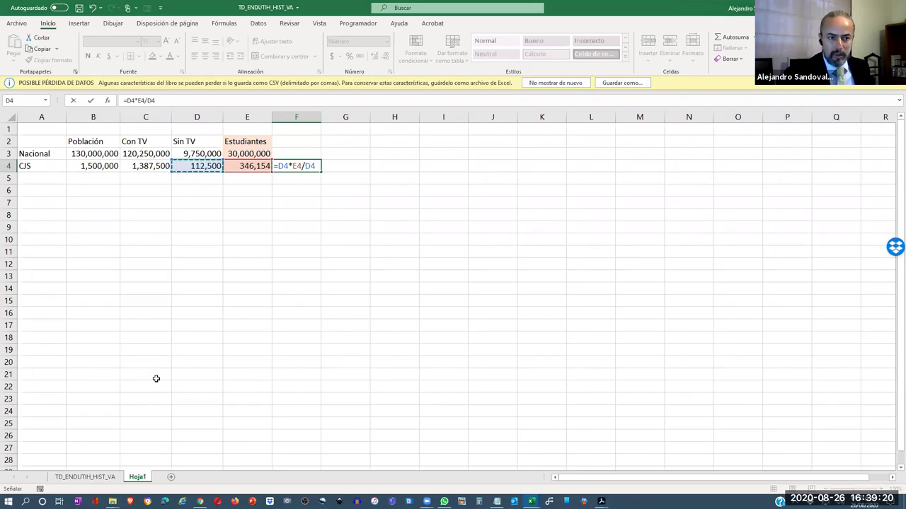
key("Left")
key("Left")
key("Left")
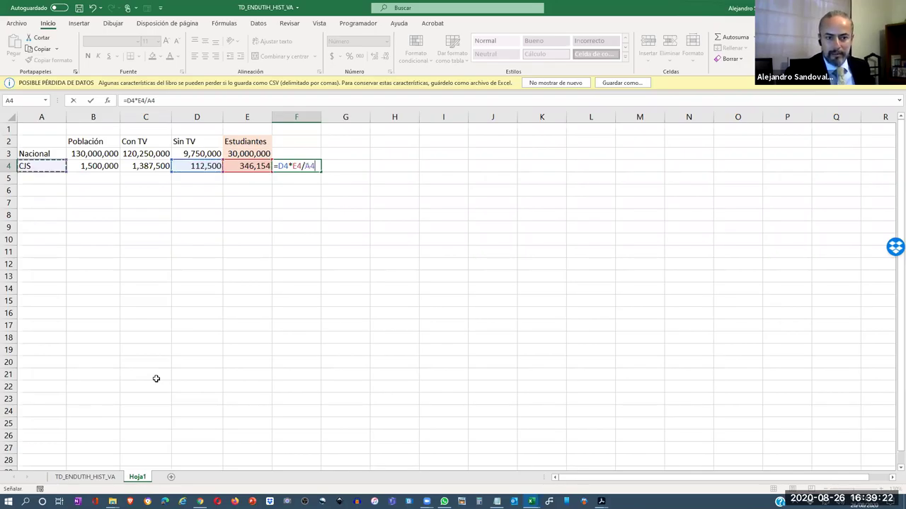
key("F2")
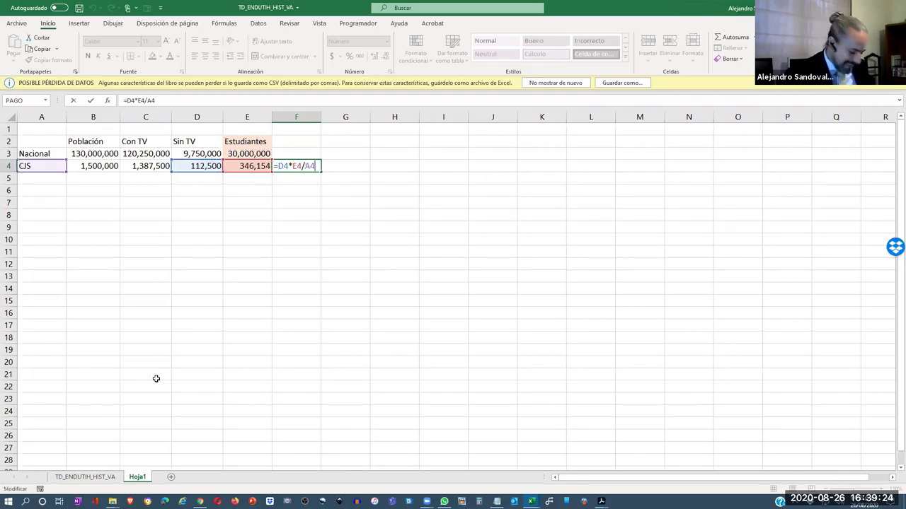
key("Return")
Step: Enter the formula =(E4*D4)/B4 in F4 to estimate the CJS students without television
type("=")
key("Left")
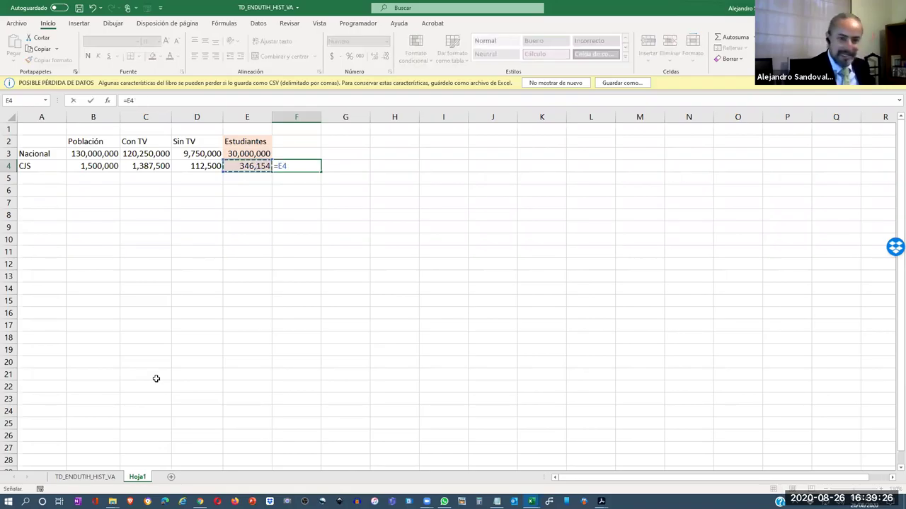
key("BackSpace")
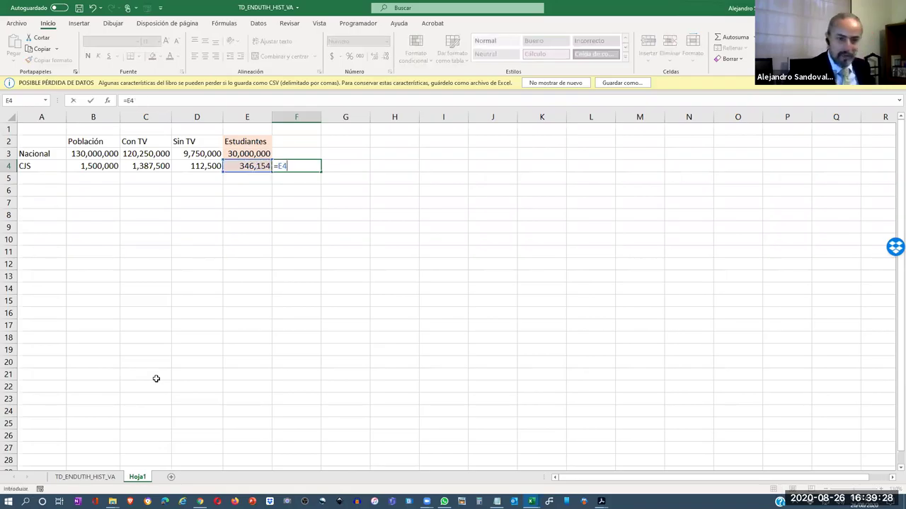
key("BackSpace")
key("BackSpace")
type("(")
key("Left")
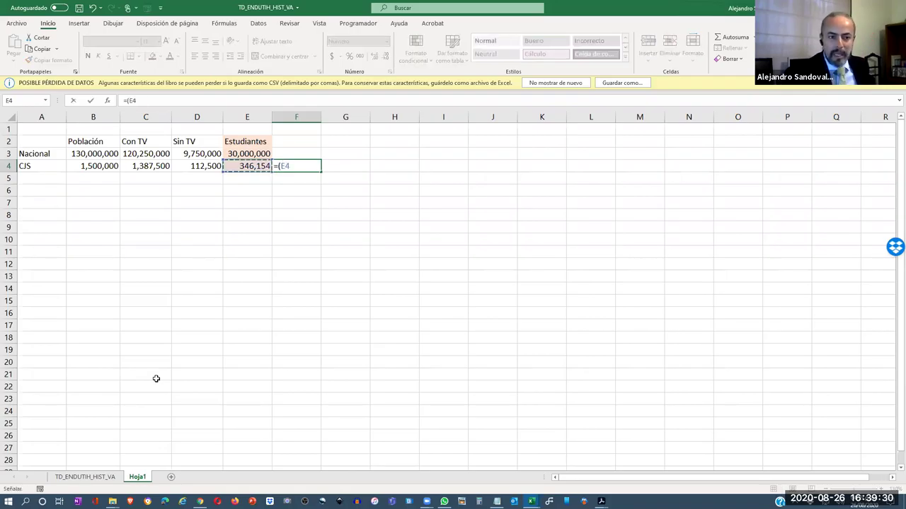
type("*")
key("Left")
key("Left")
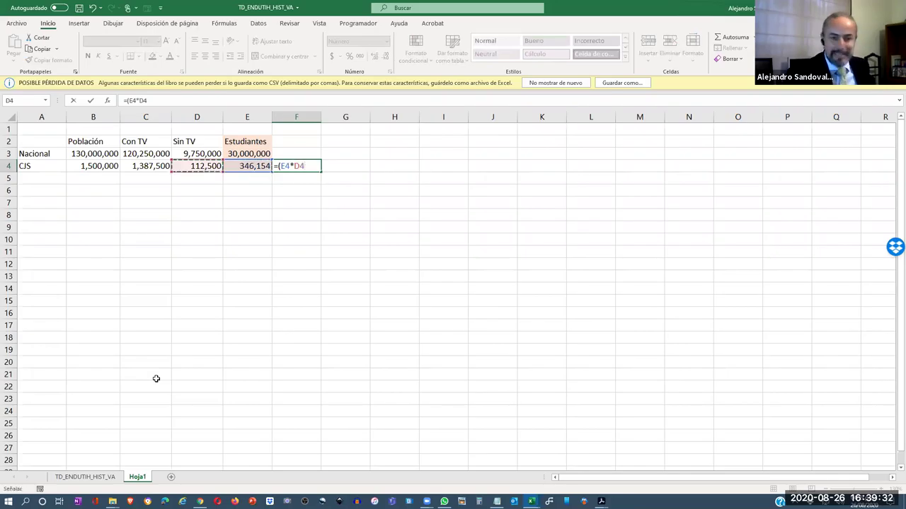
type(")/")
key("Left")
key("Left")
key("Left")
key("Left")
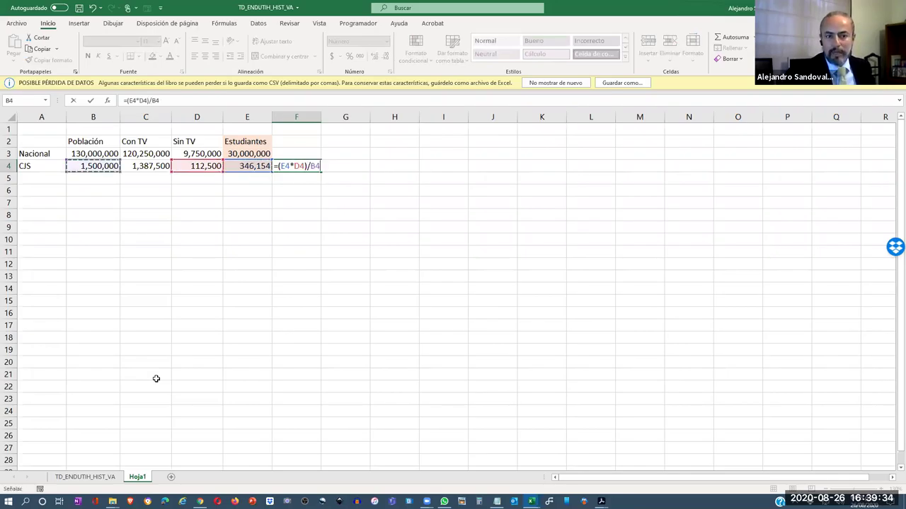
key("ctrl+Return")
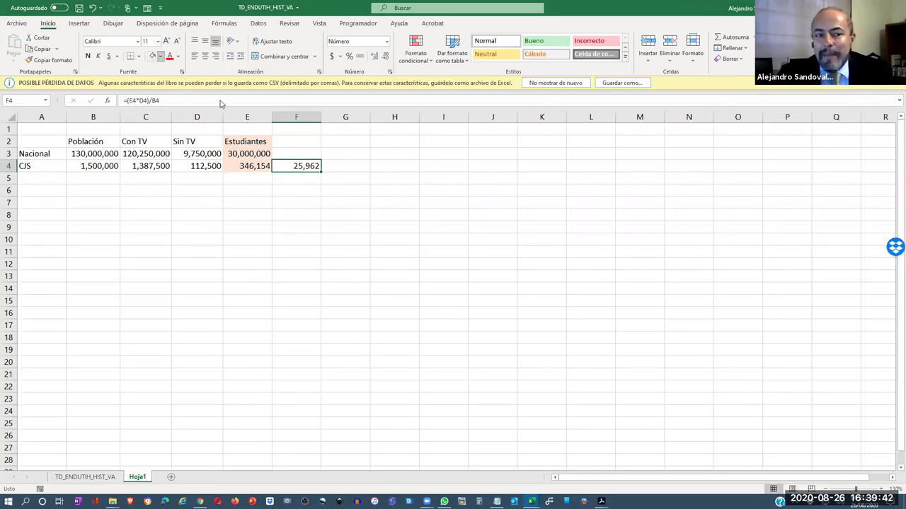
Step: Fill F4 with light green and copy the cell up to the national row in F3
left_click(161, 55)
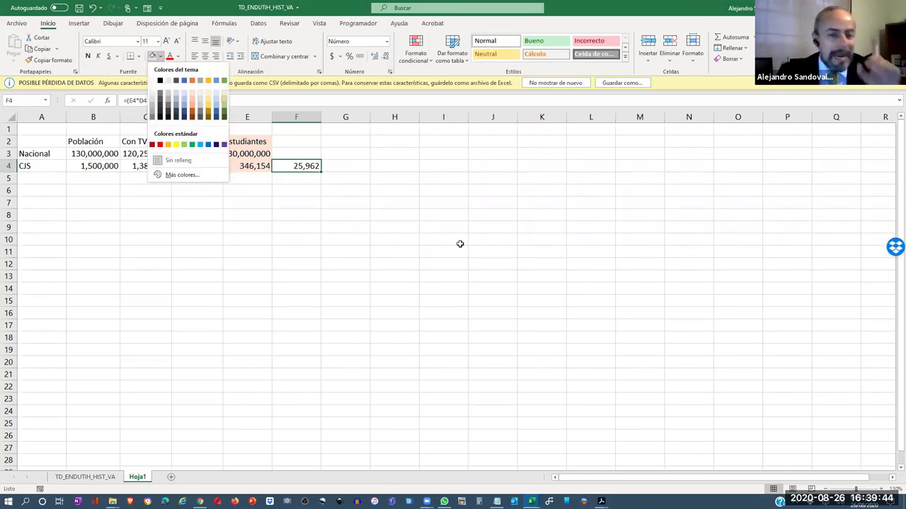
key("Return")
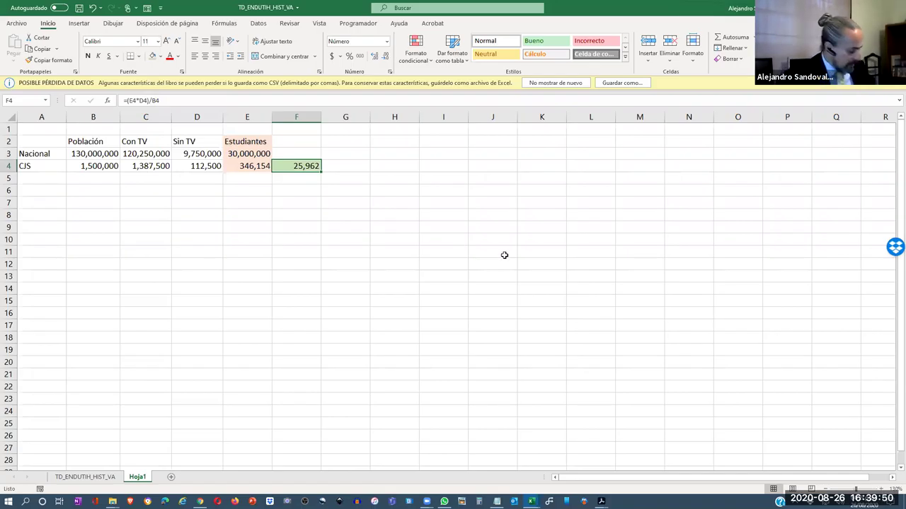
key("ctrl+c")
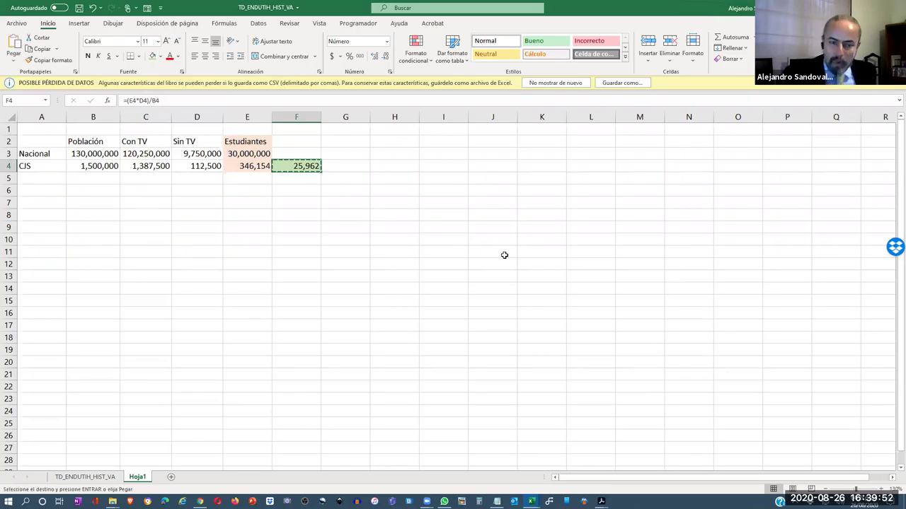
key("Up")
key("Return")
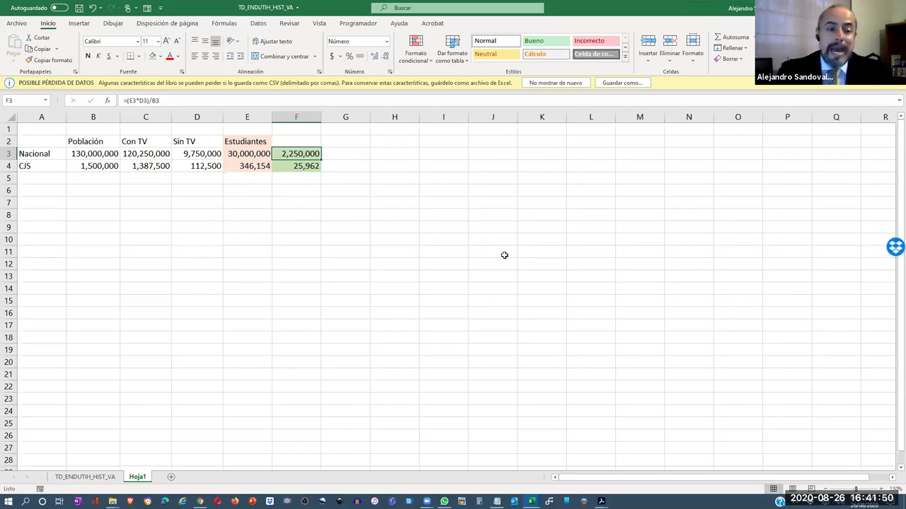
Step: Highlight the Estudiantes column, narrowing the selection to the national and CJS values in E3:E4
left_click(242, 118)
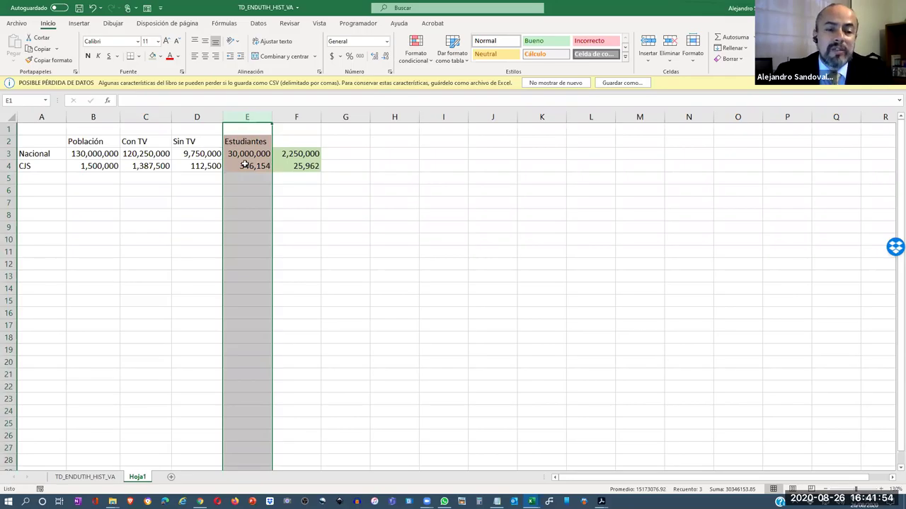
left_click_drag(245, 157, 246, 174)
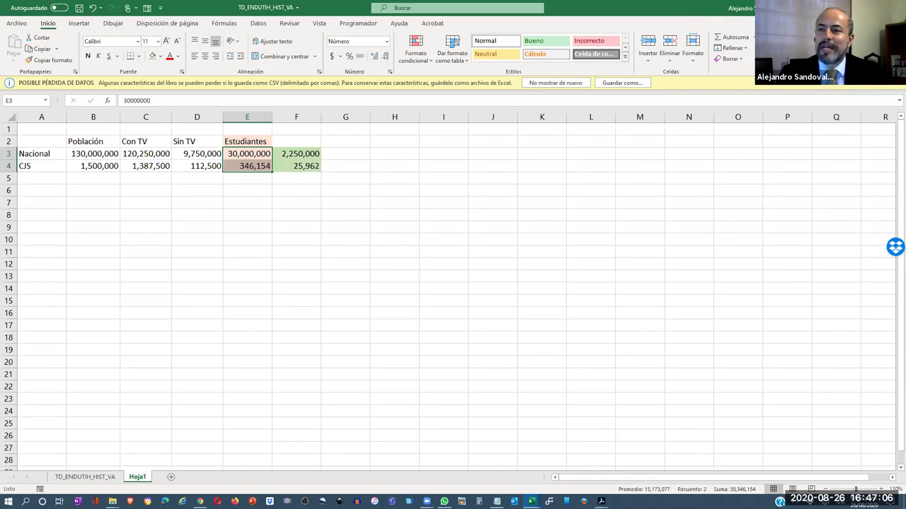
Step: Switch to Adobe Acrobat and bring up the previews of its open INEGI press release PDFs
key("alt+Tab")
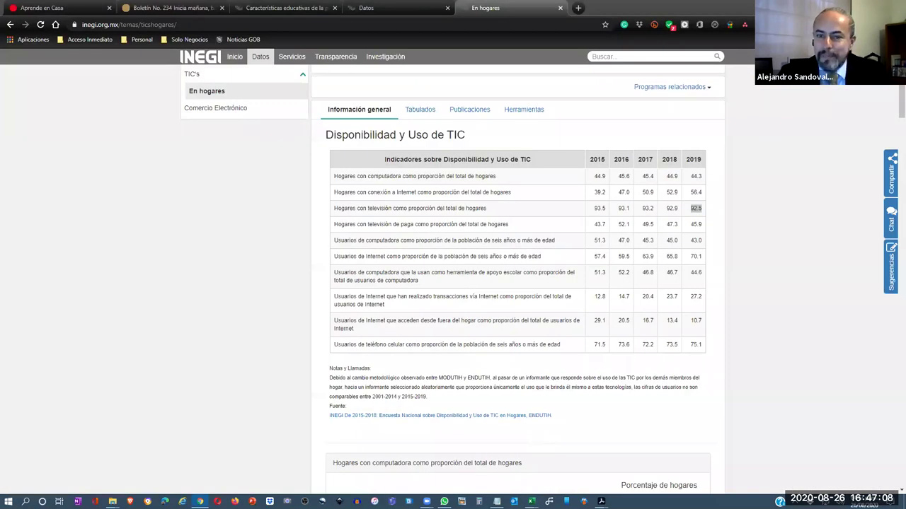
key("alt+Tab")
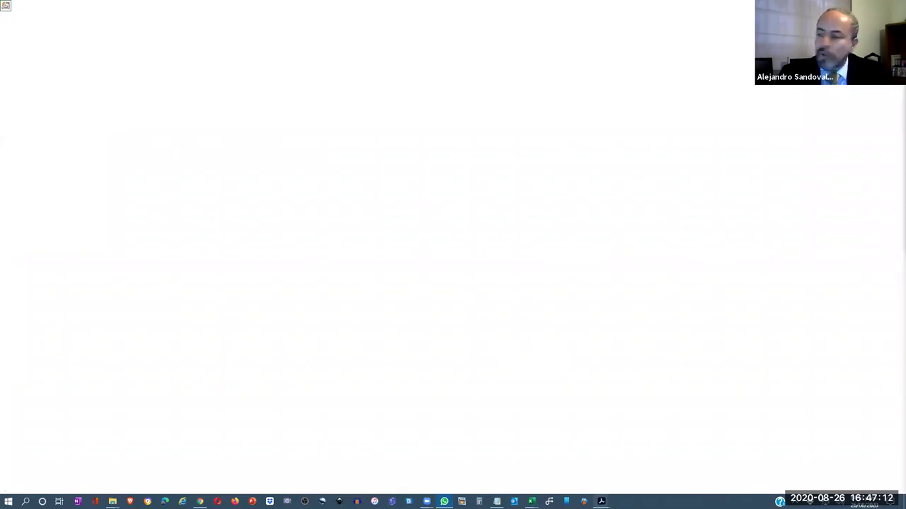
mouse_move(601, 501)
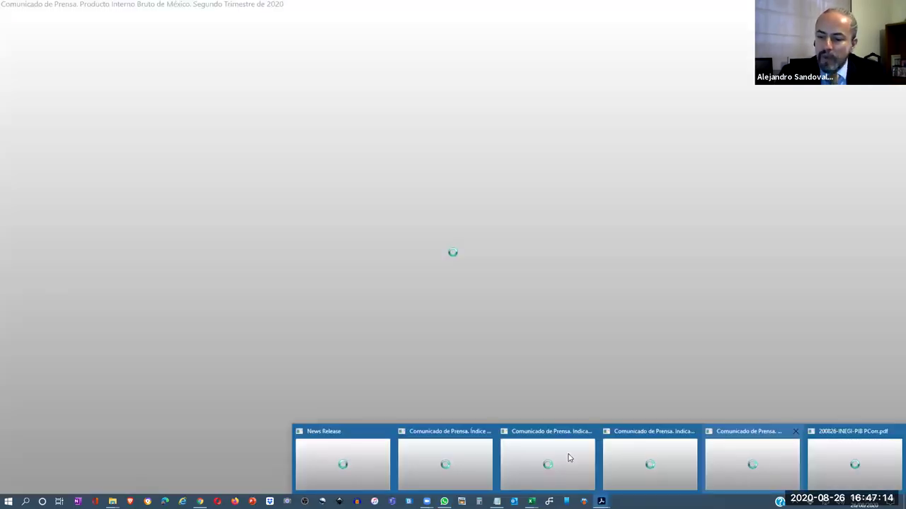